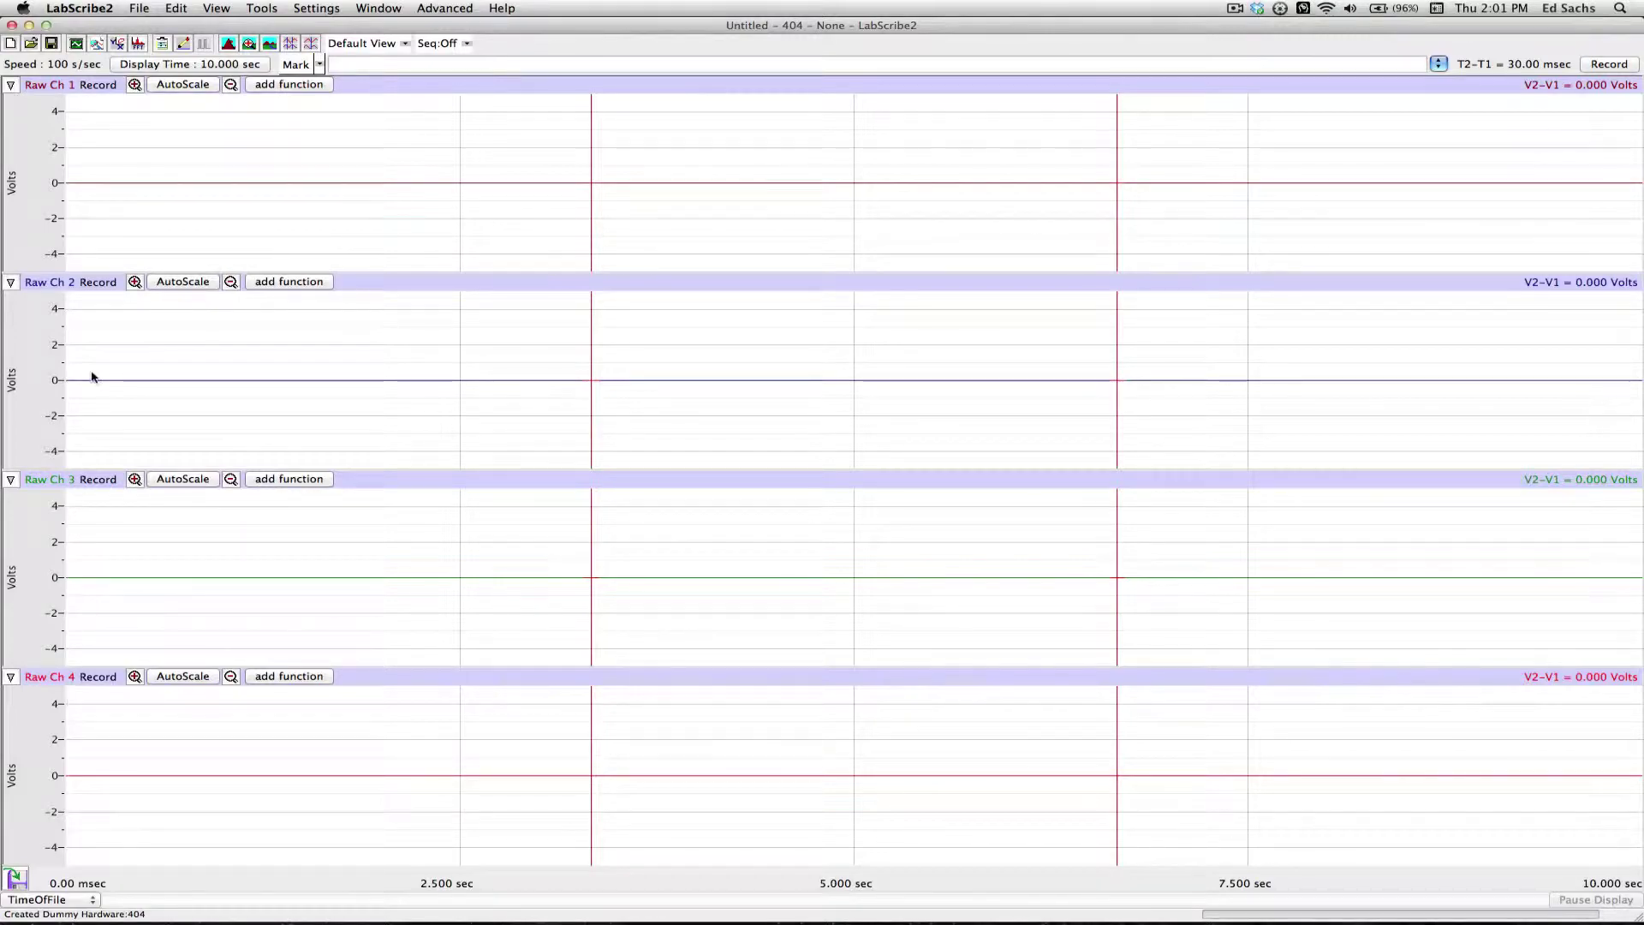
- In Preferences, change the sampling speed from 100 to 1000 samples/sec
click(81, 9)
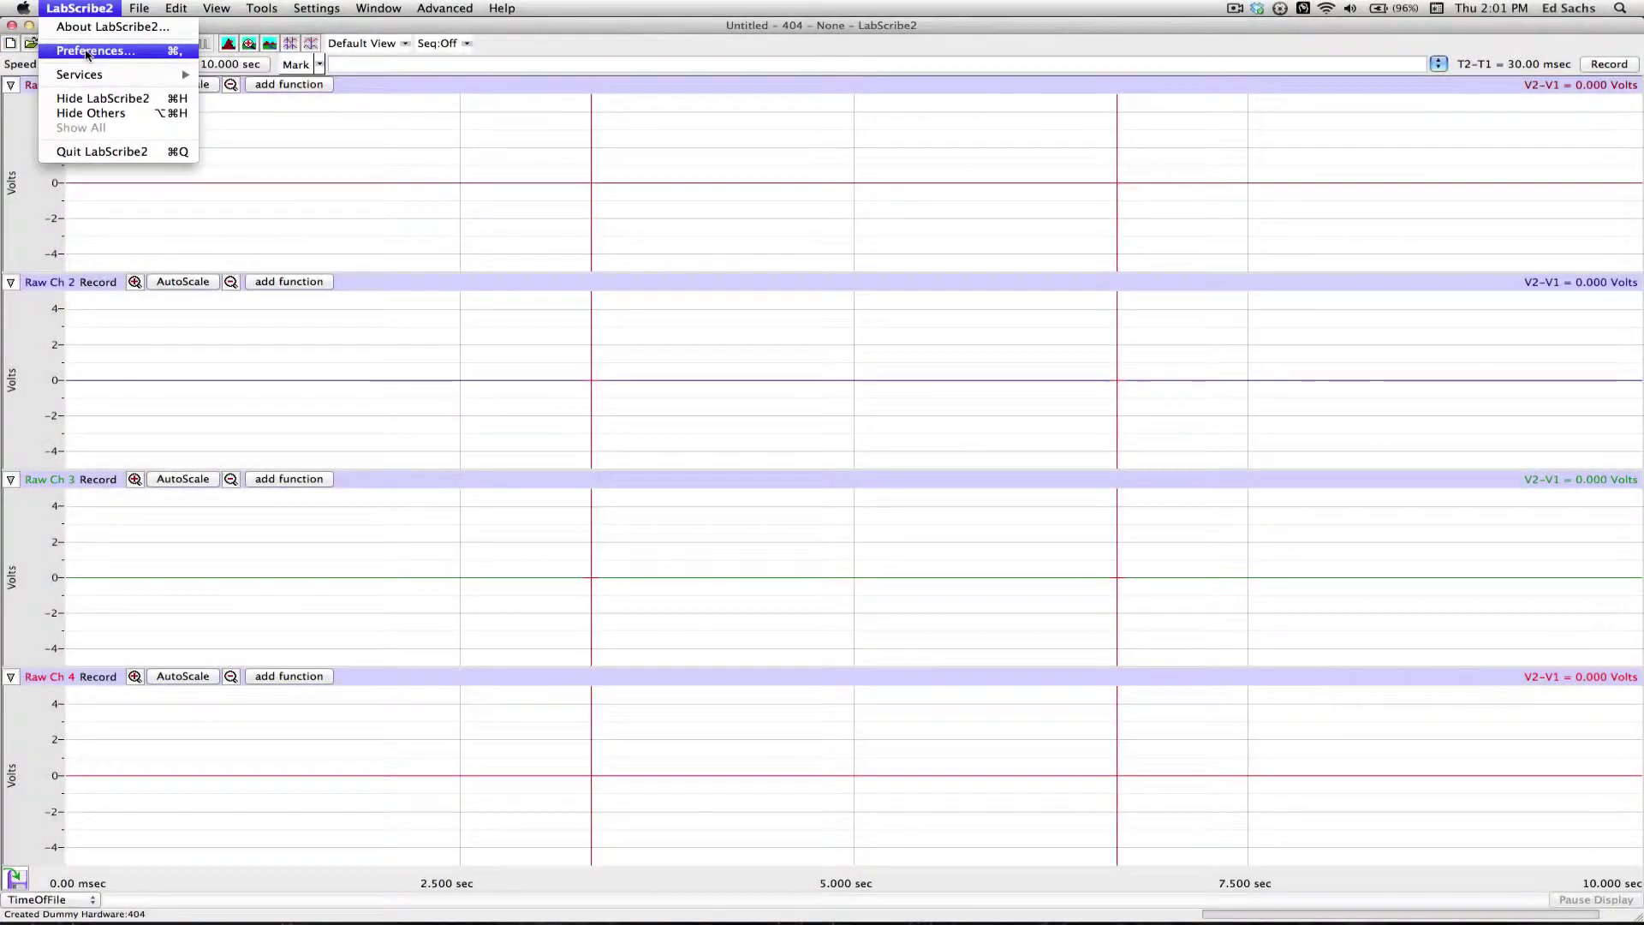
click(74, 49)
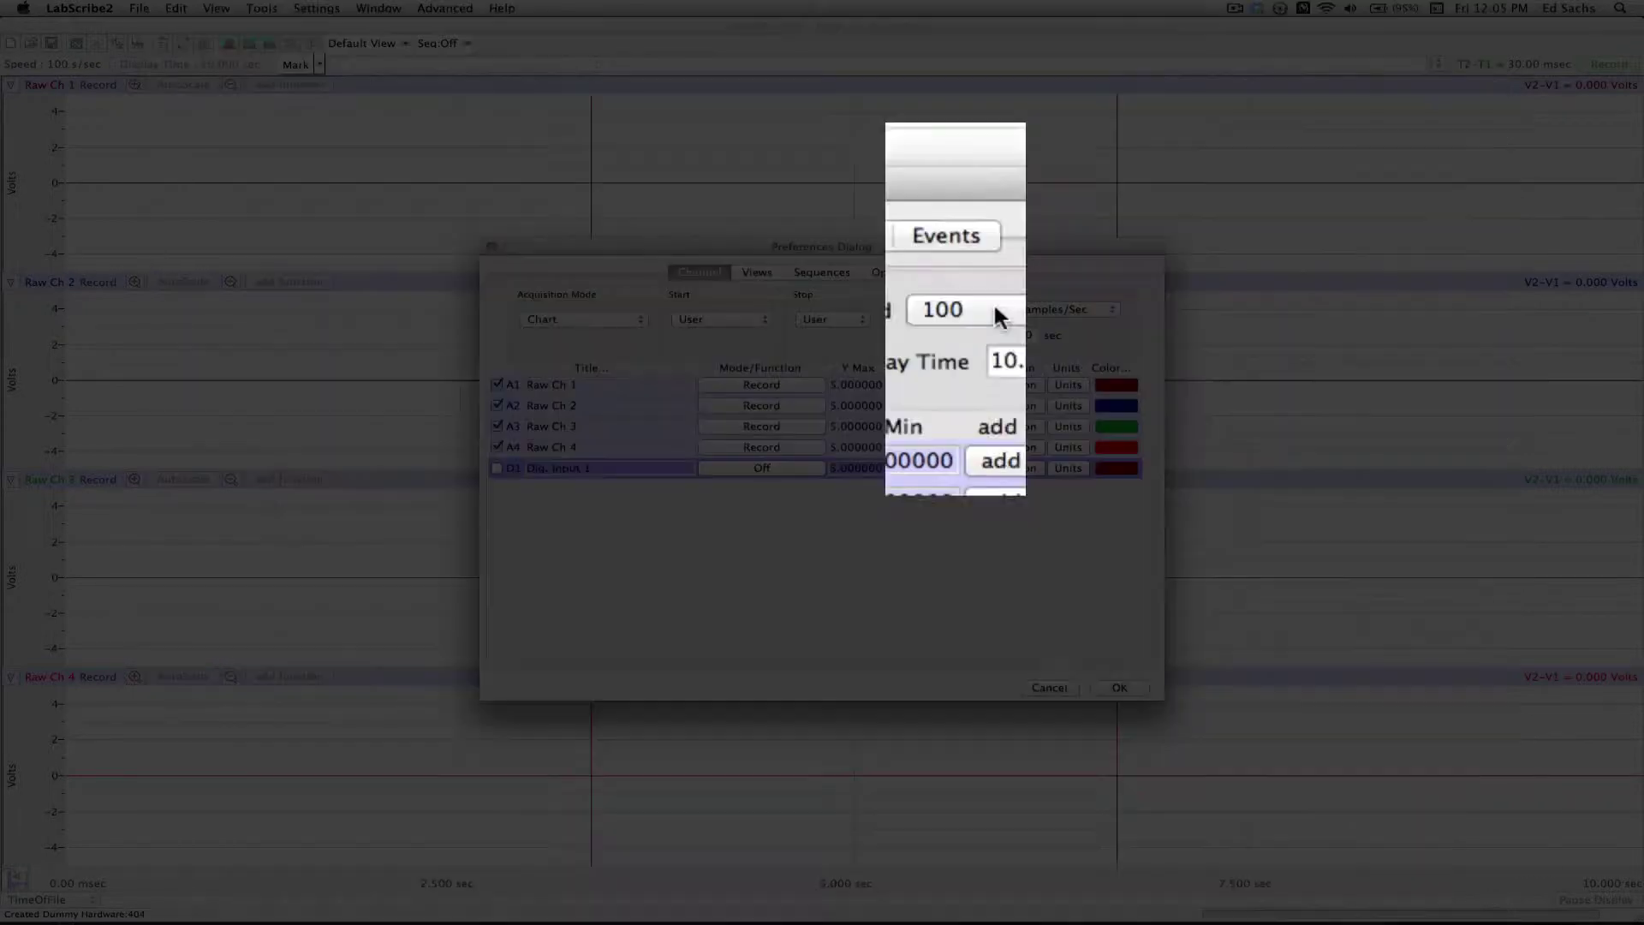
click(993, 310)
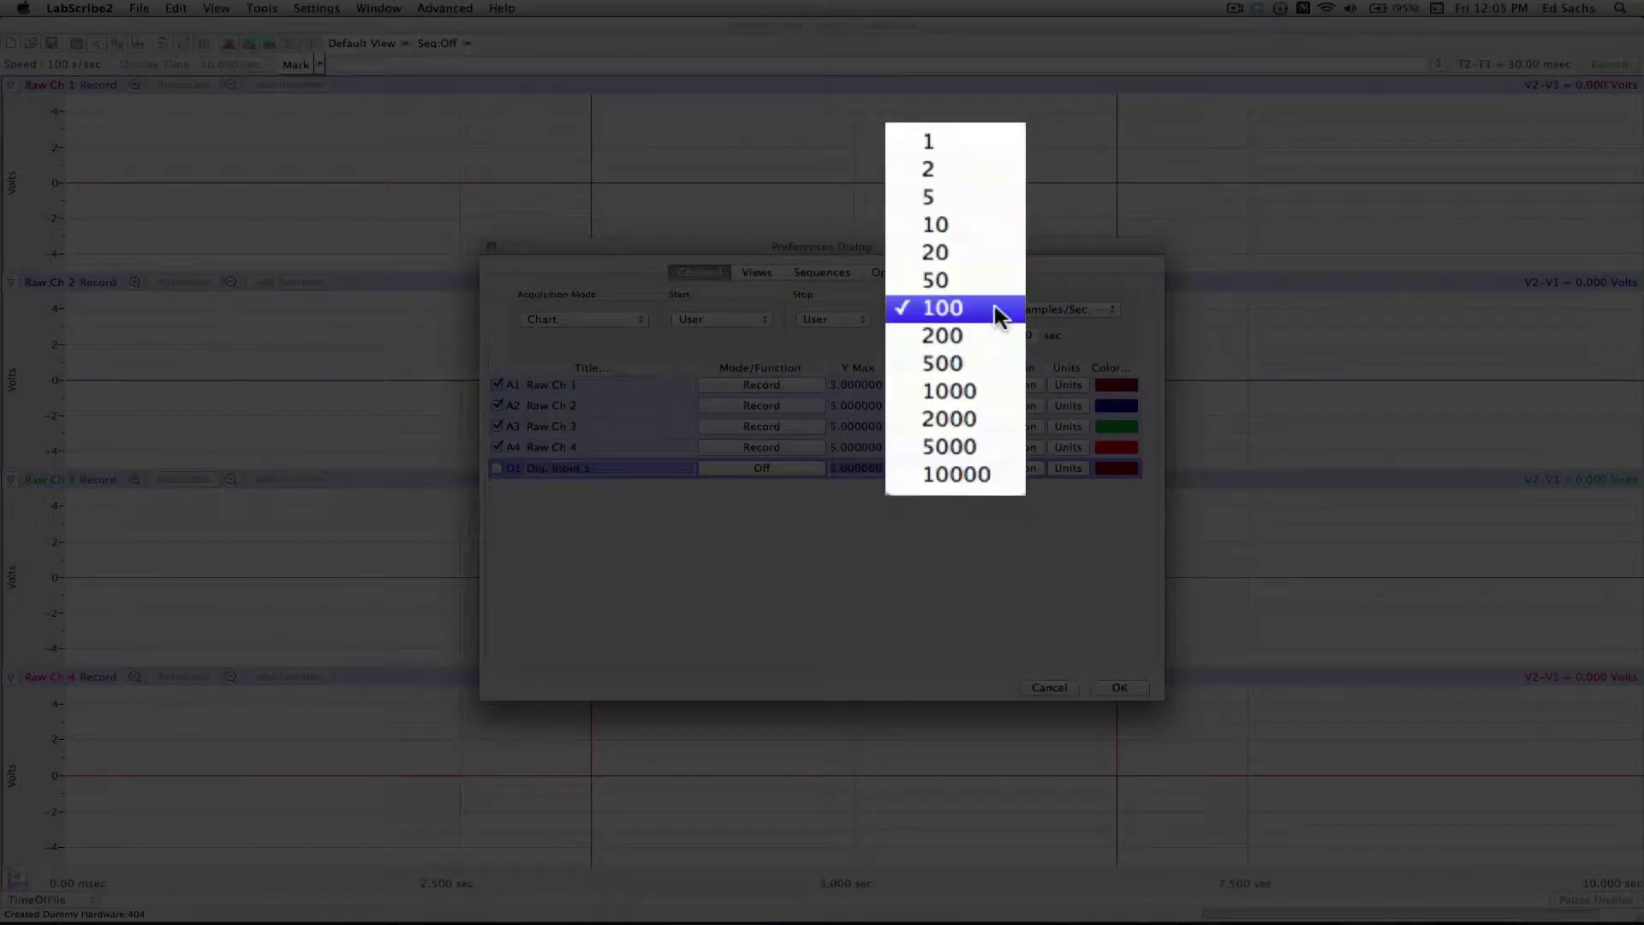
click(991, 390)
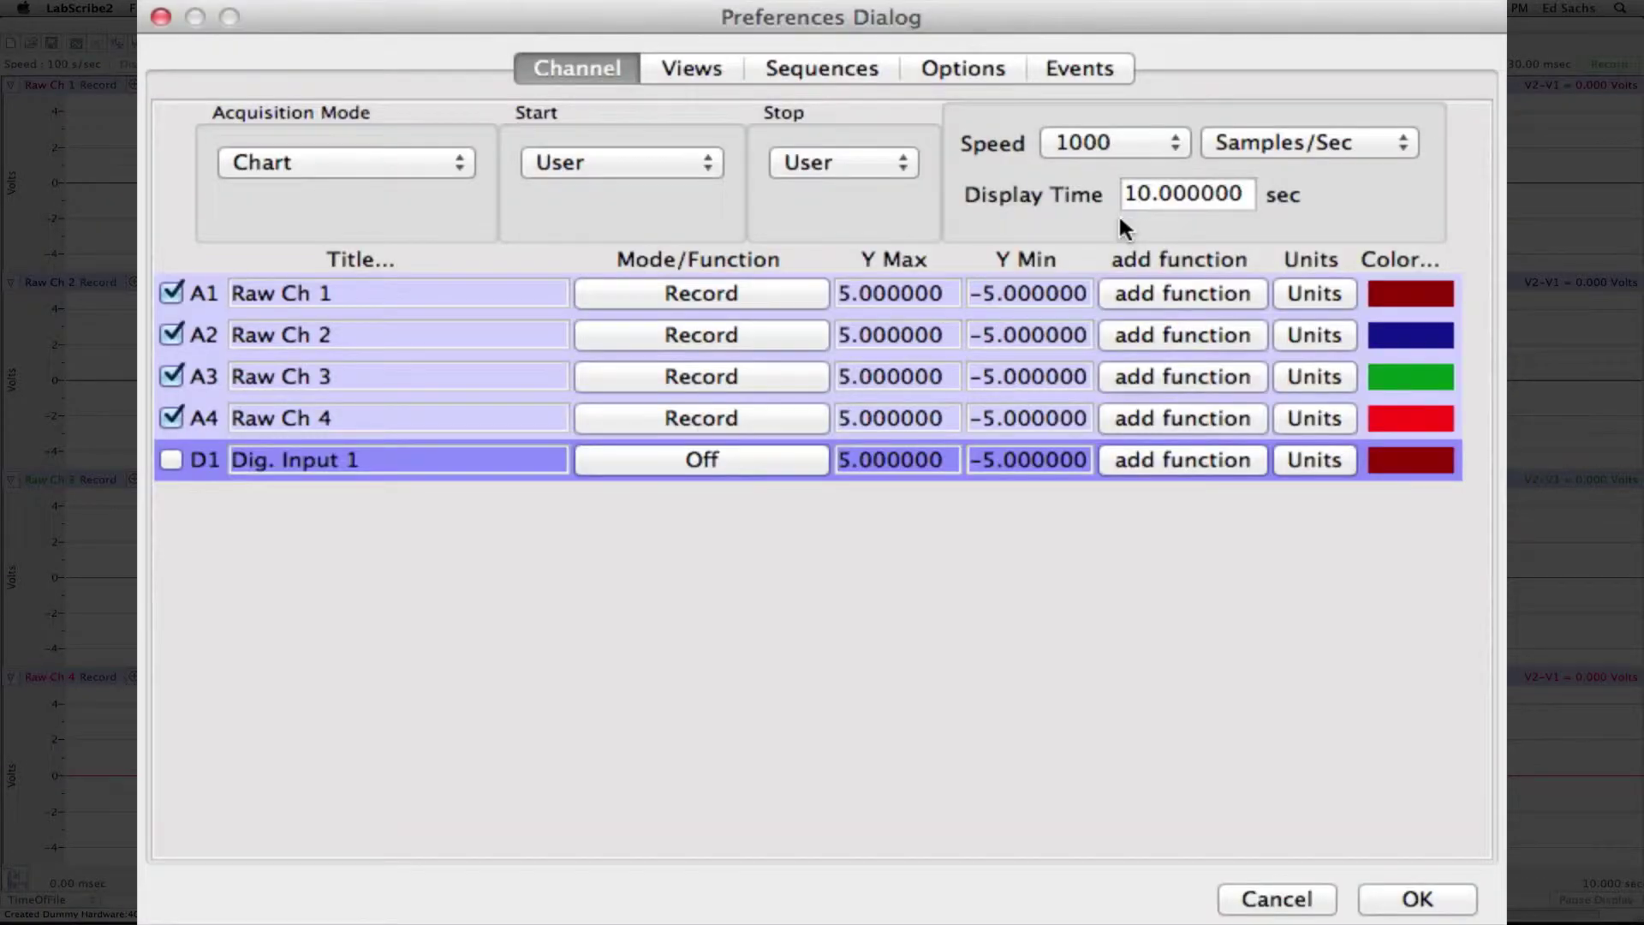
- Rename the first two channels LVP and LVV
click(392, 296)
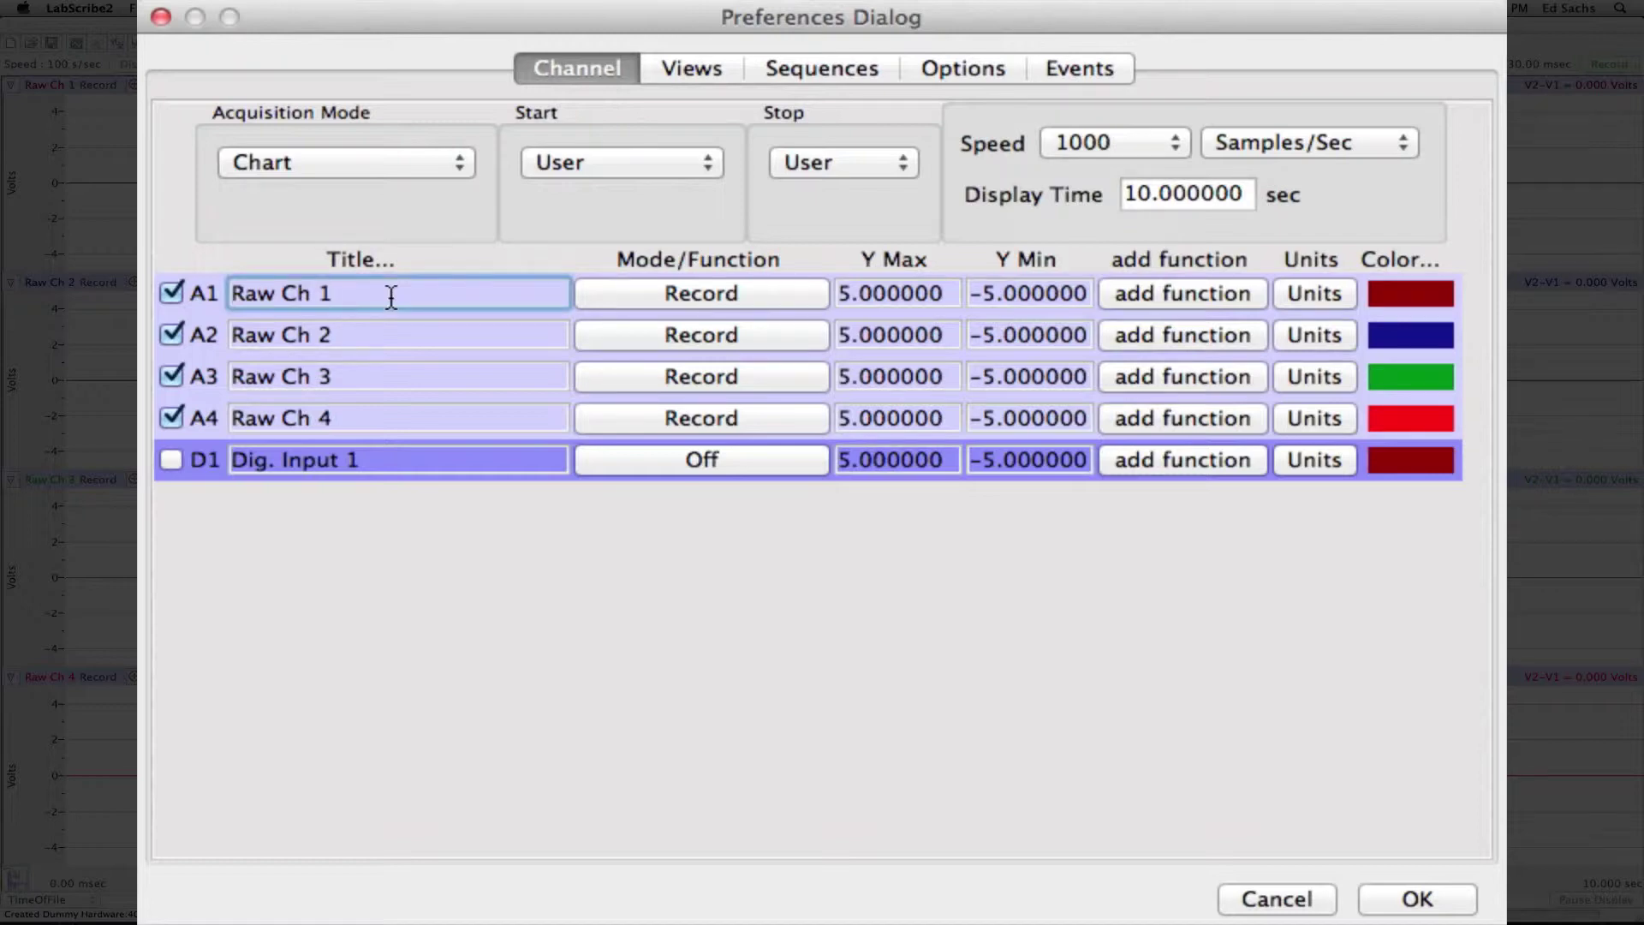
key(super+a)
text(LVP)
click(394, 335)
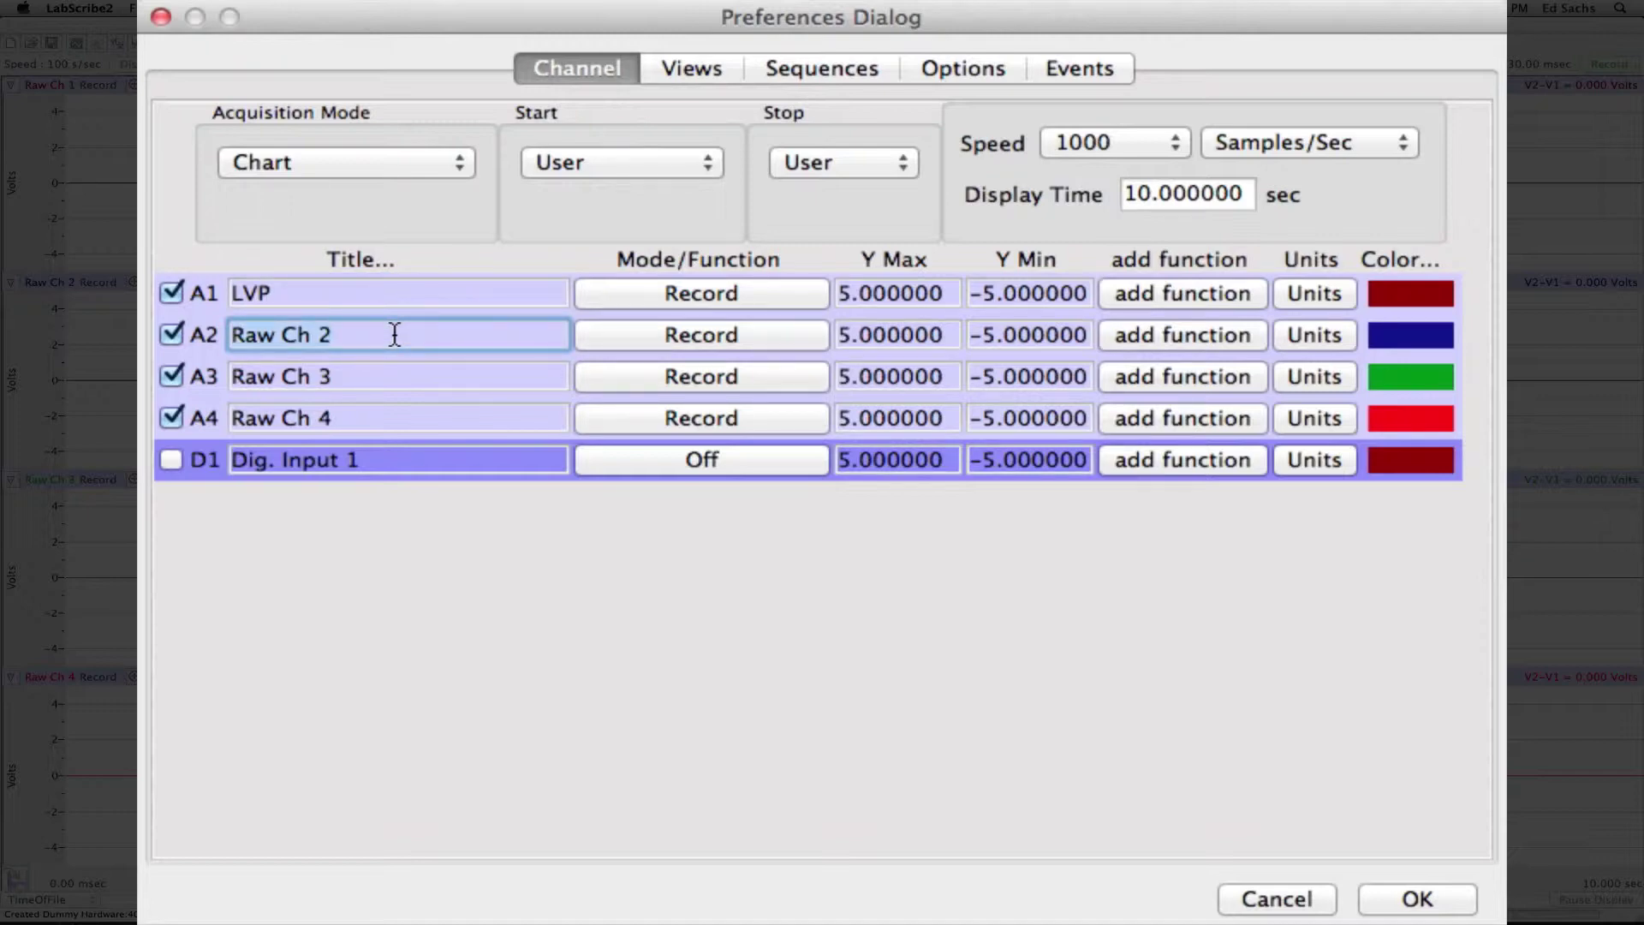
key(super+a)
text(LVV)
- Rename the third and fourth channels Phase and Magnitude |Y|, then apply the preferences
click(360, 383)
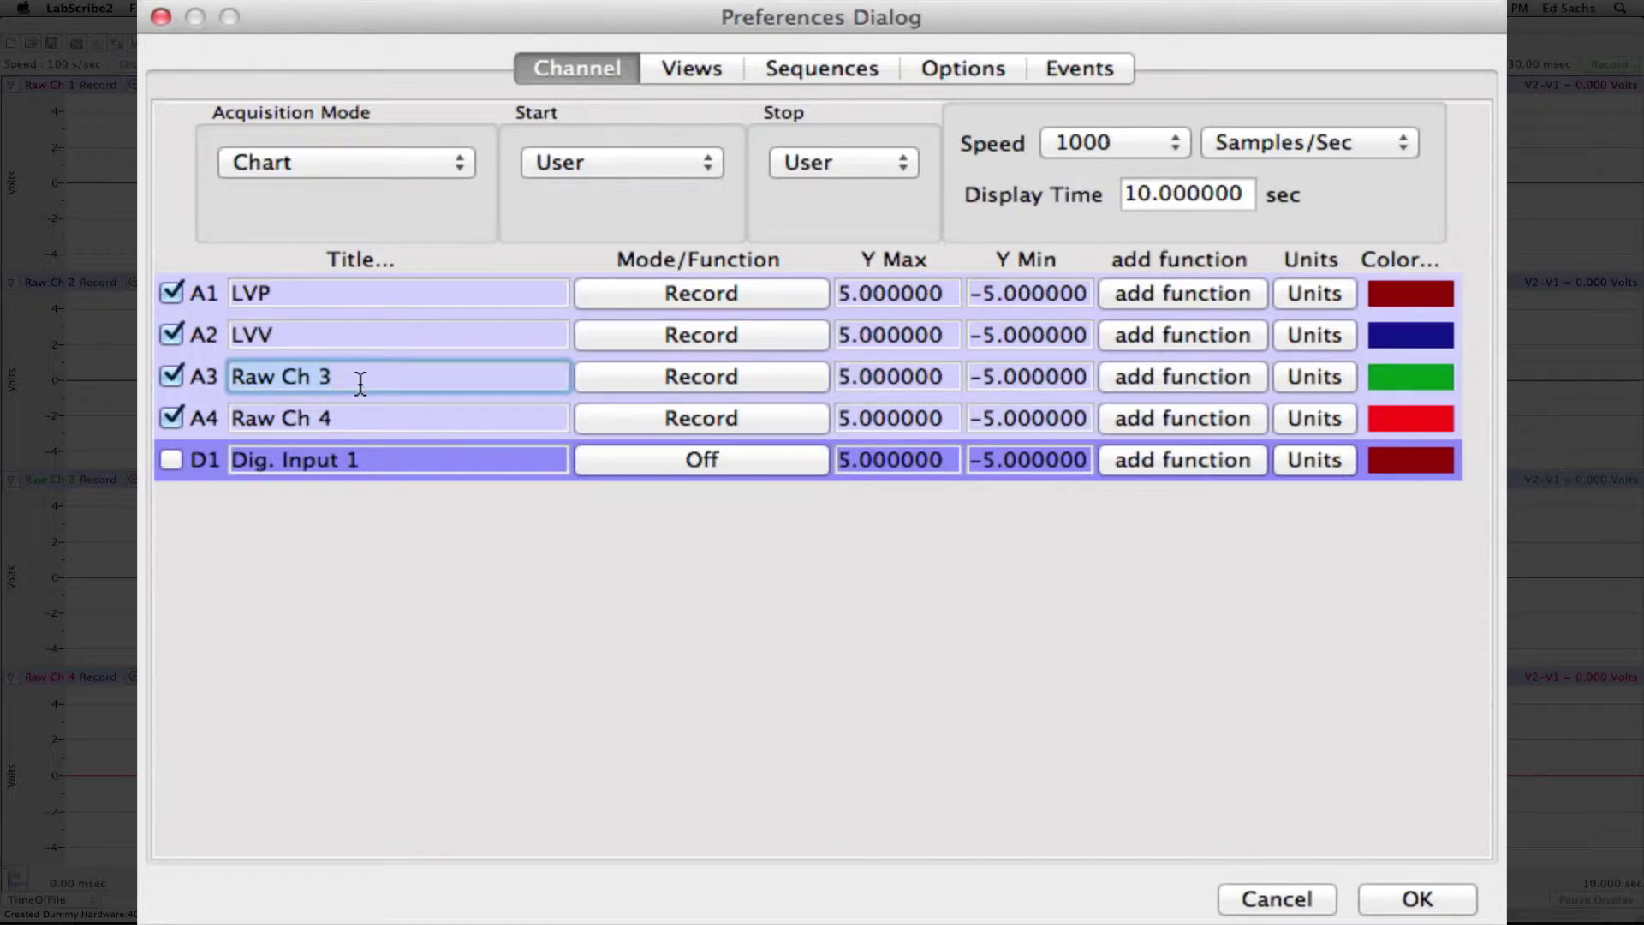
key(super+a)
text(Phase)
click(388, 412)
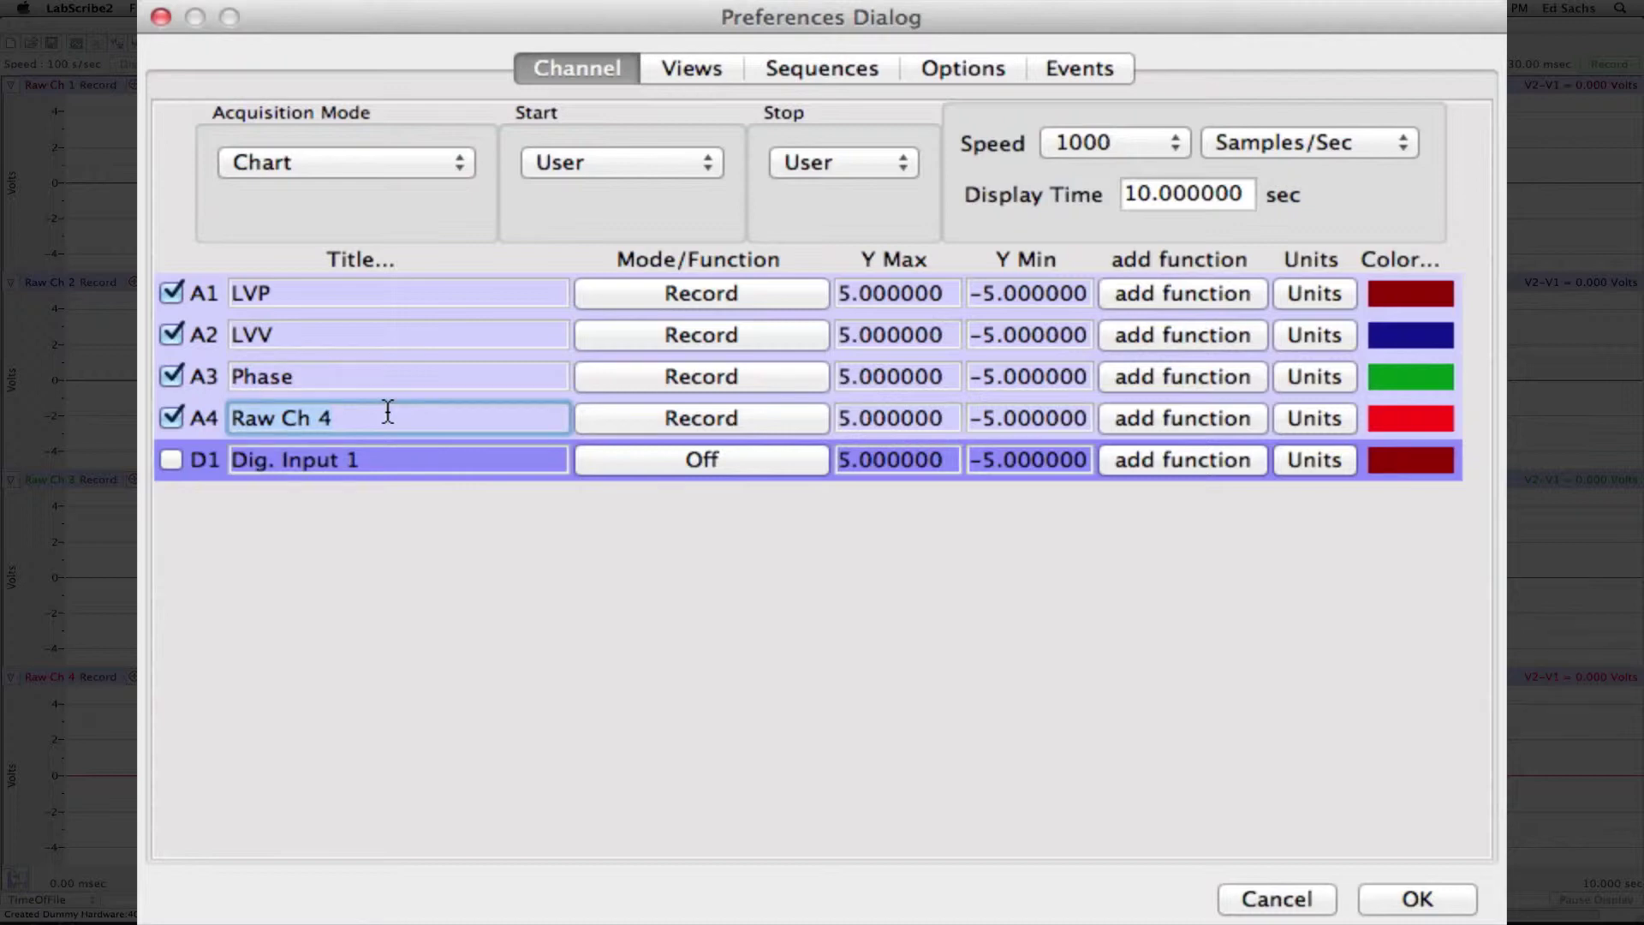
key(super+a)
text(Magnitude )
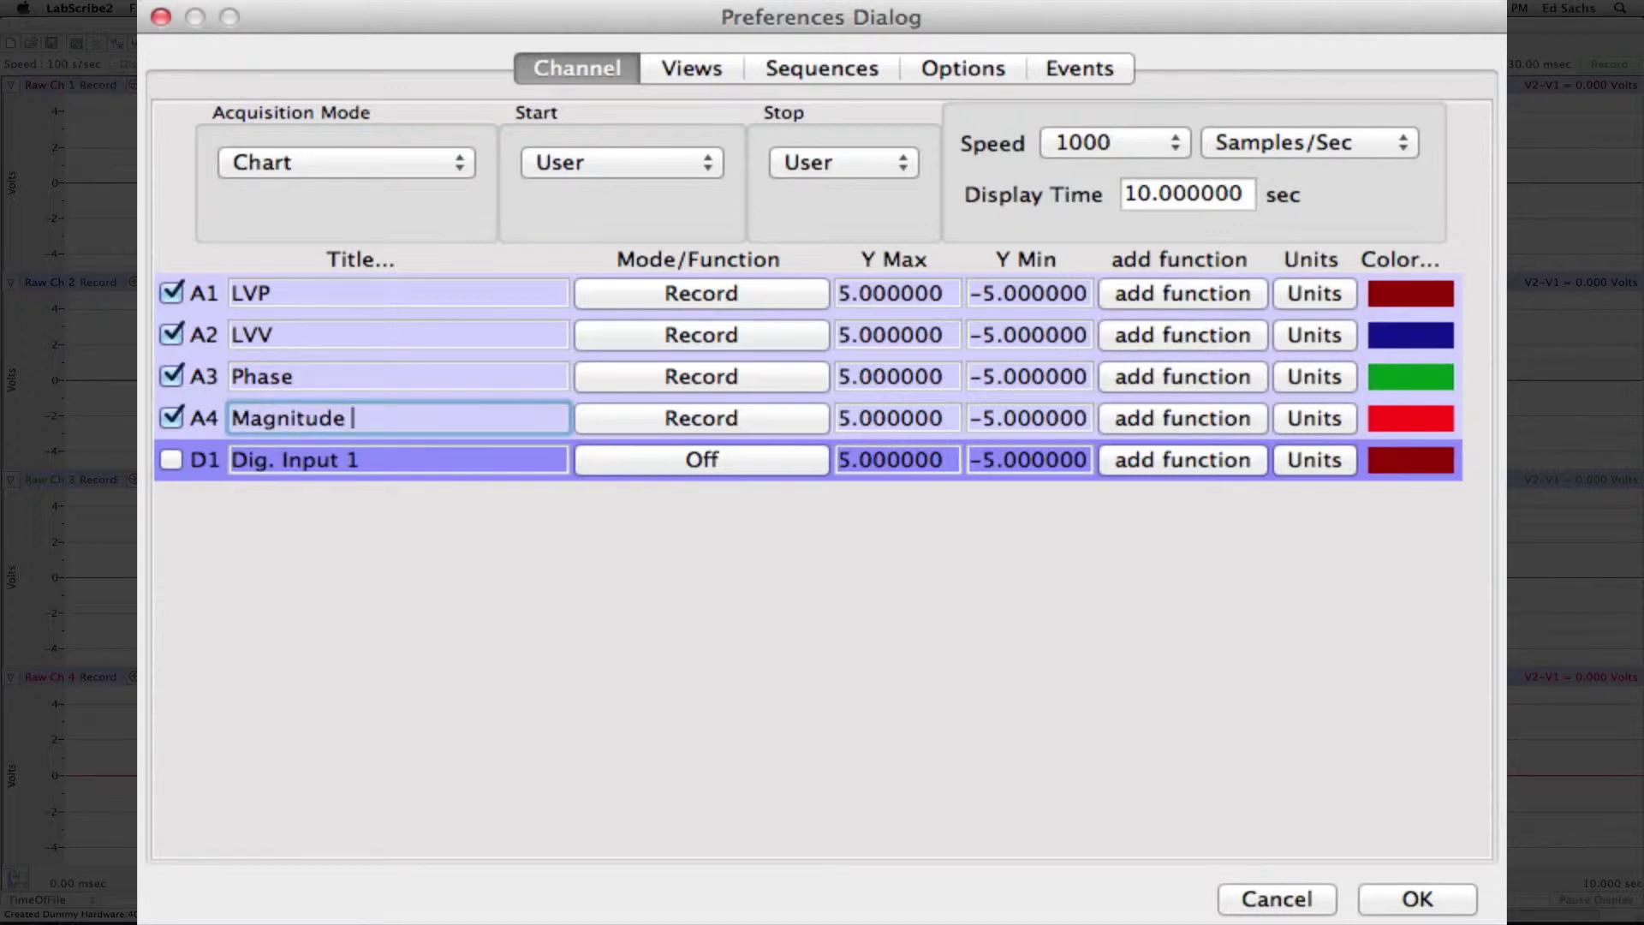
text(()
text(Y)
text(|)
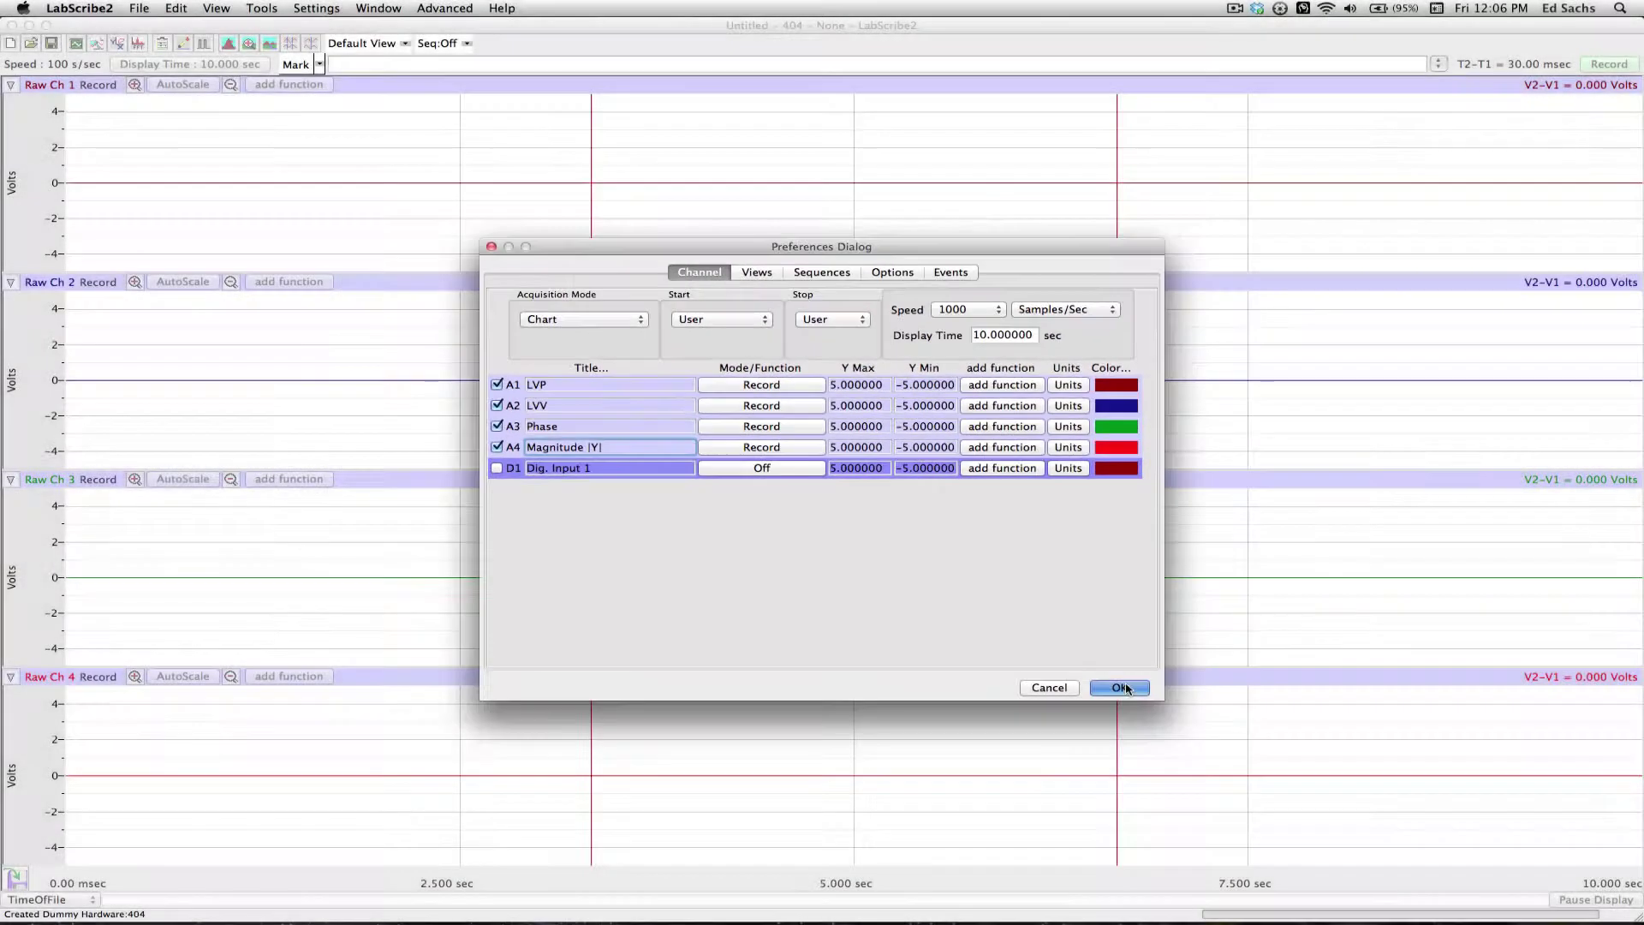
click(1428, 899)
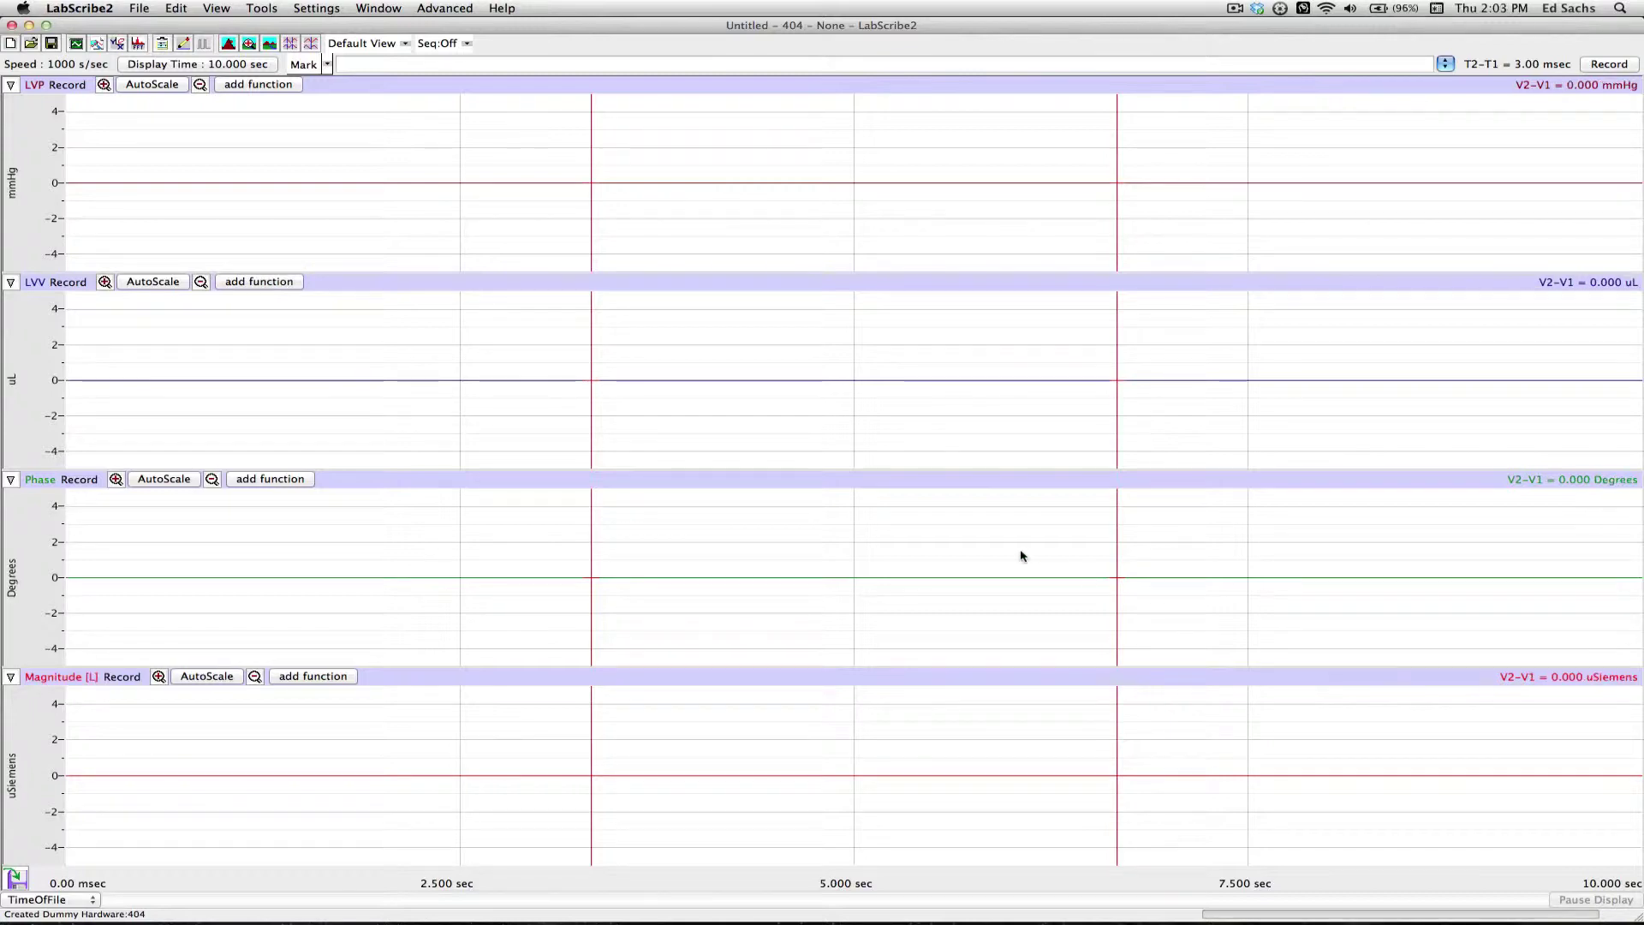
- Add a Derivative computed channel of LVP from the LVP channel's function list
click(260, 86)
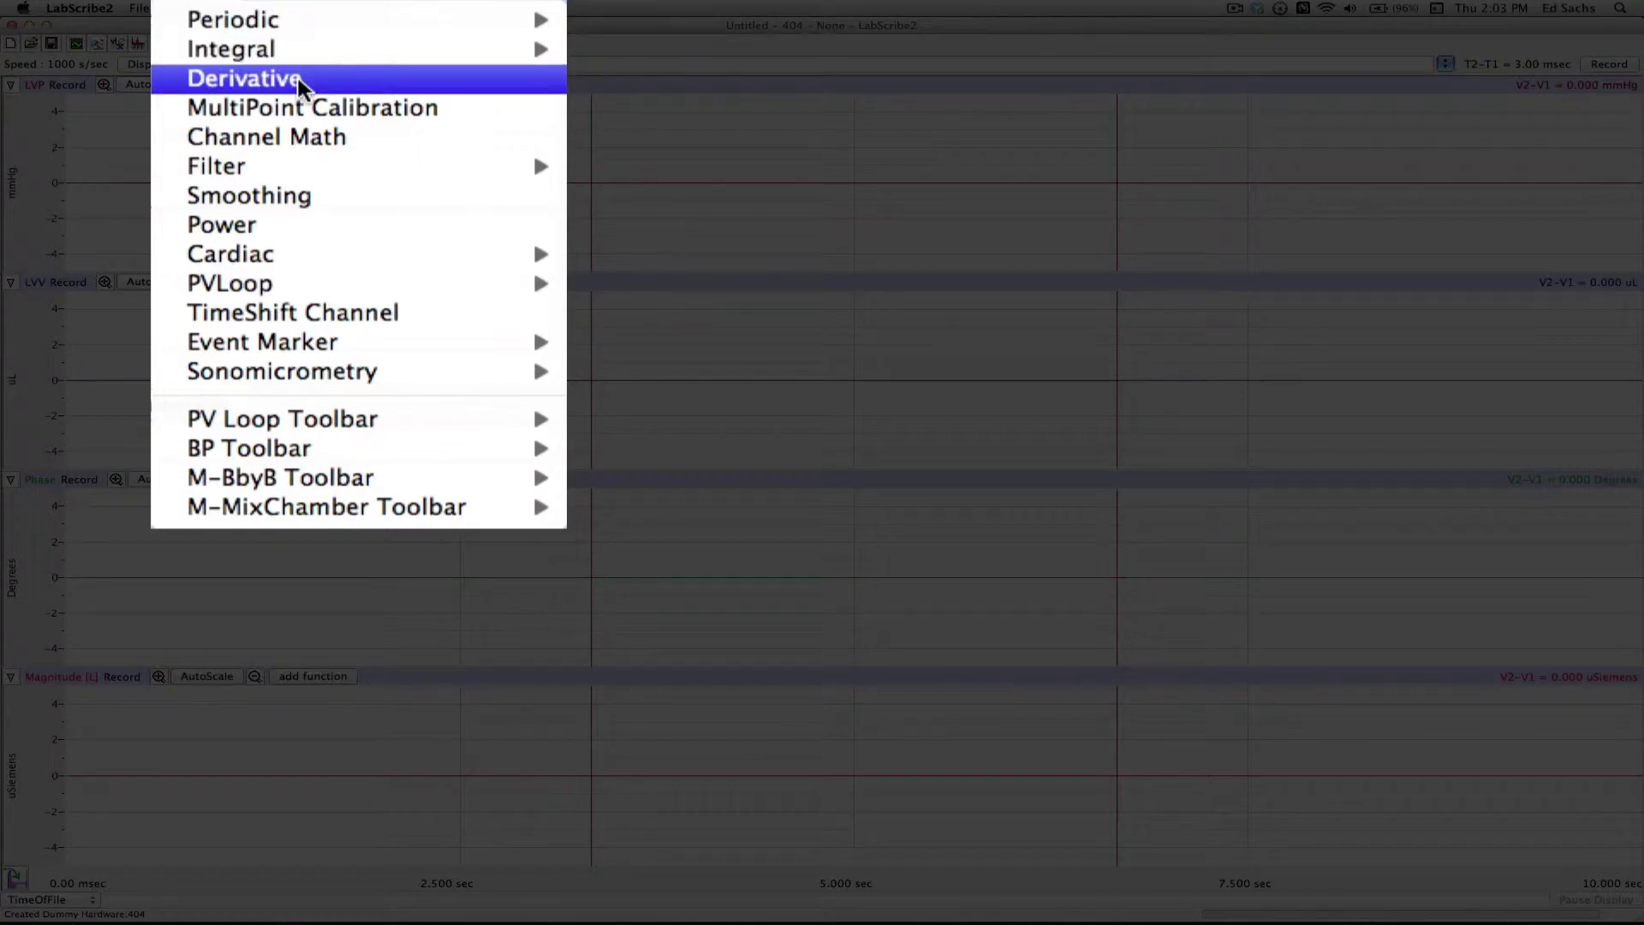
click(299, 80)
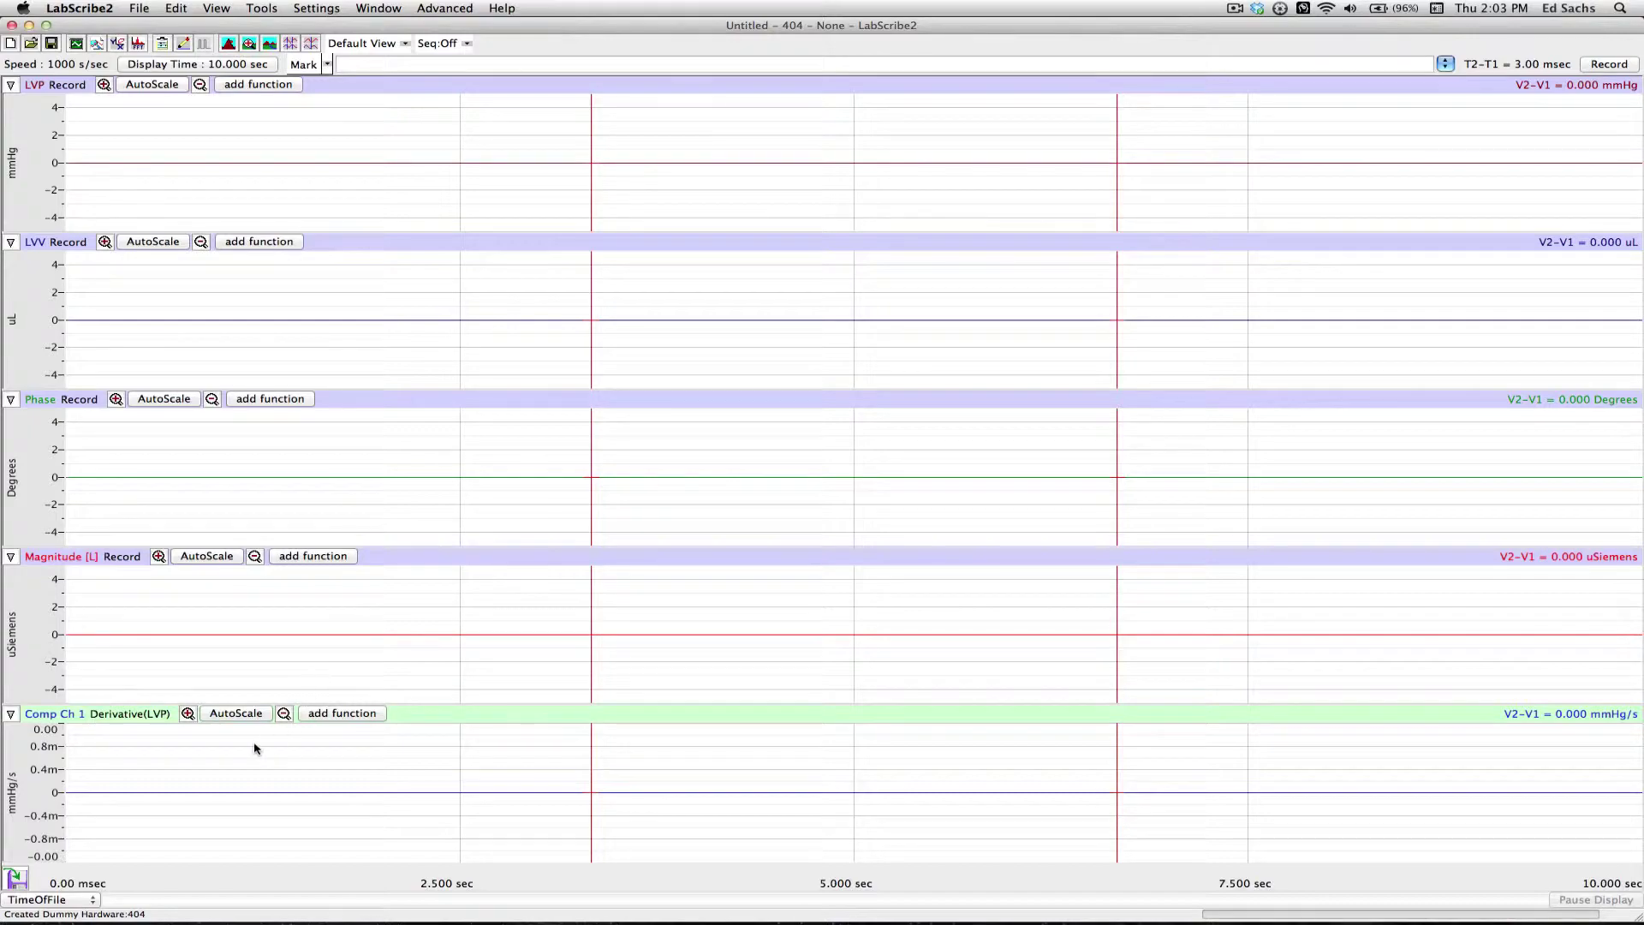
- Change the Comp Ch 1 title to dP/dt
right_click(75, 716)
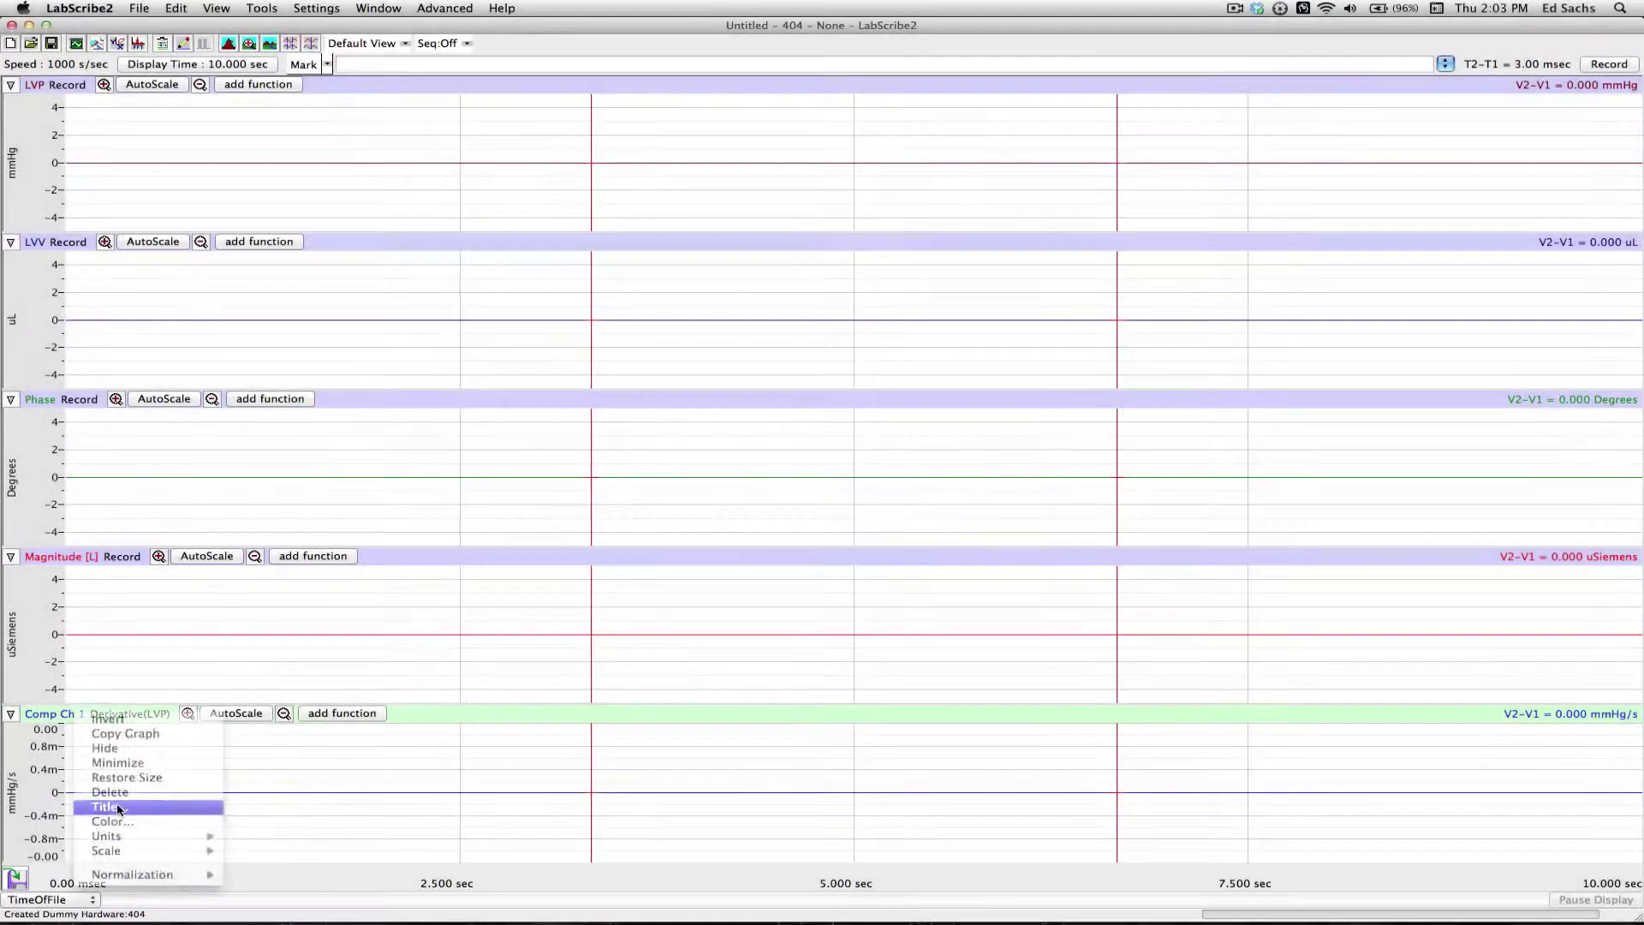
click(117, 808)
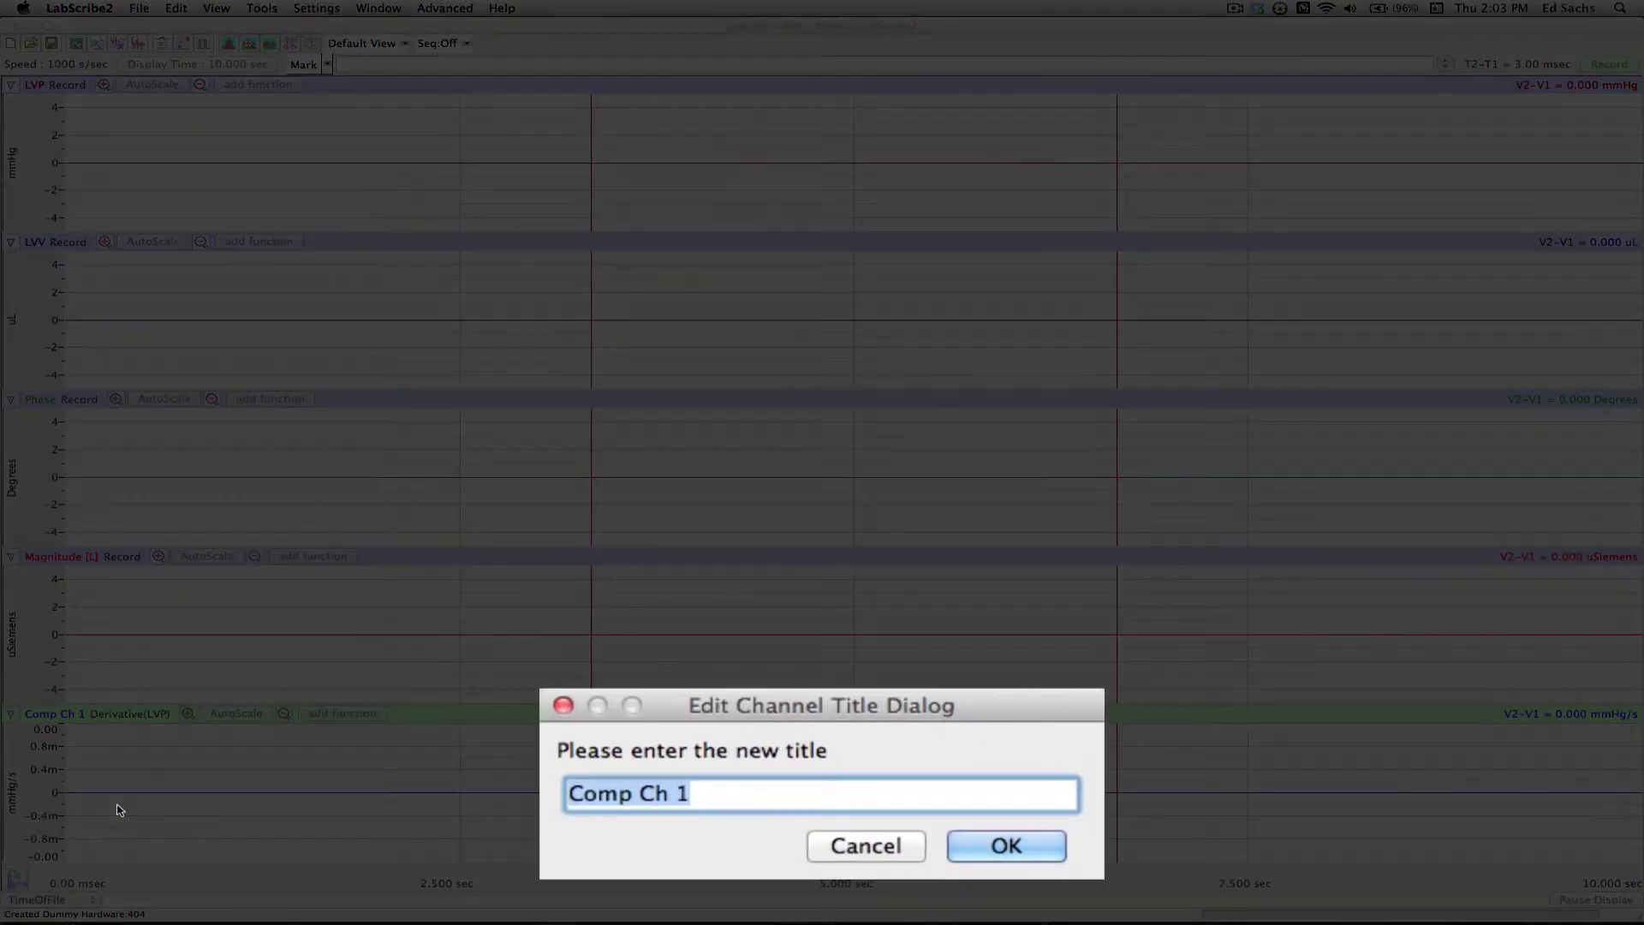
text(dP/dt)
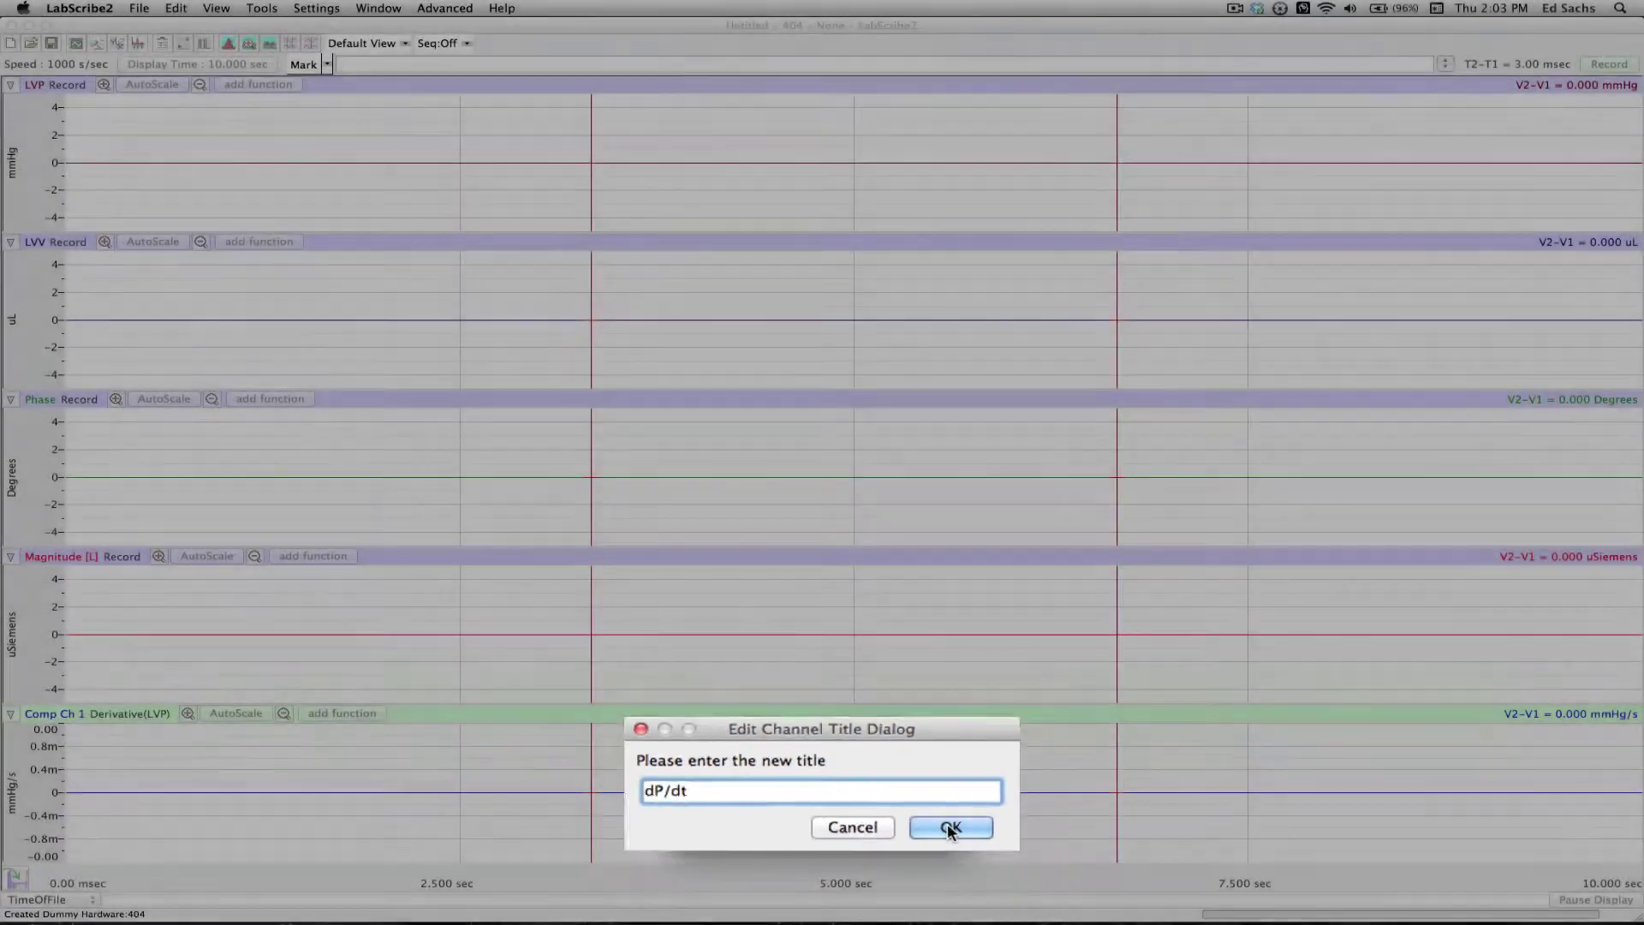
click(949, 826)
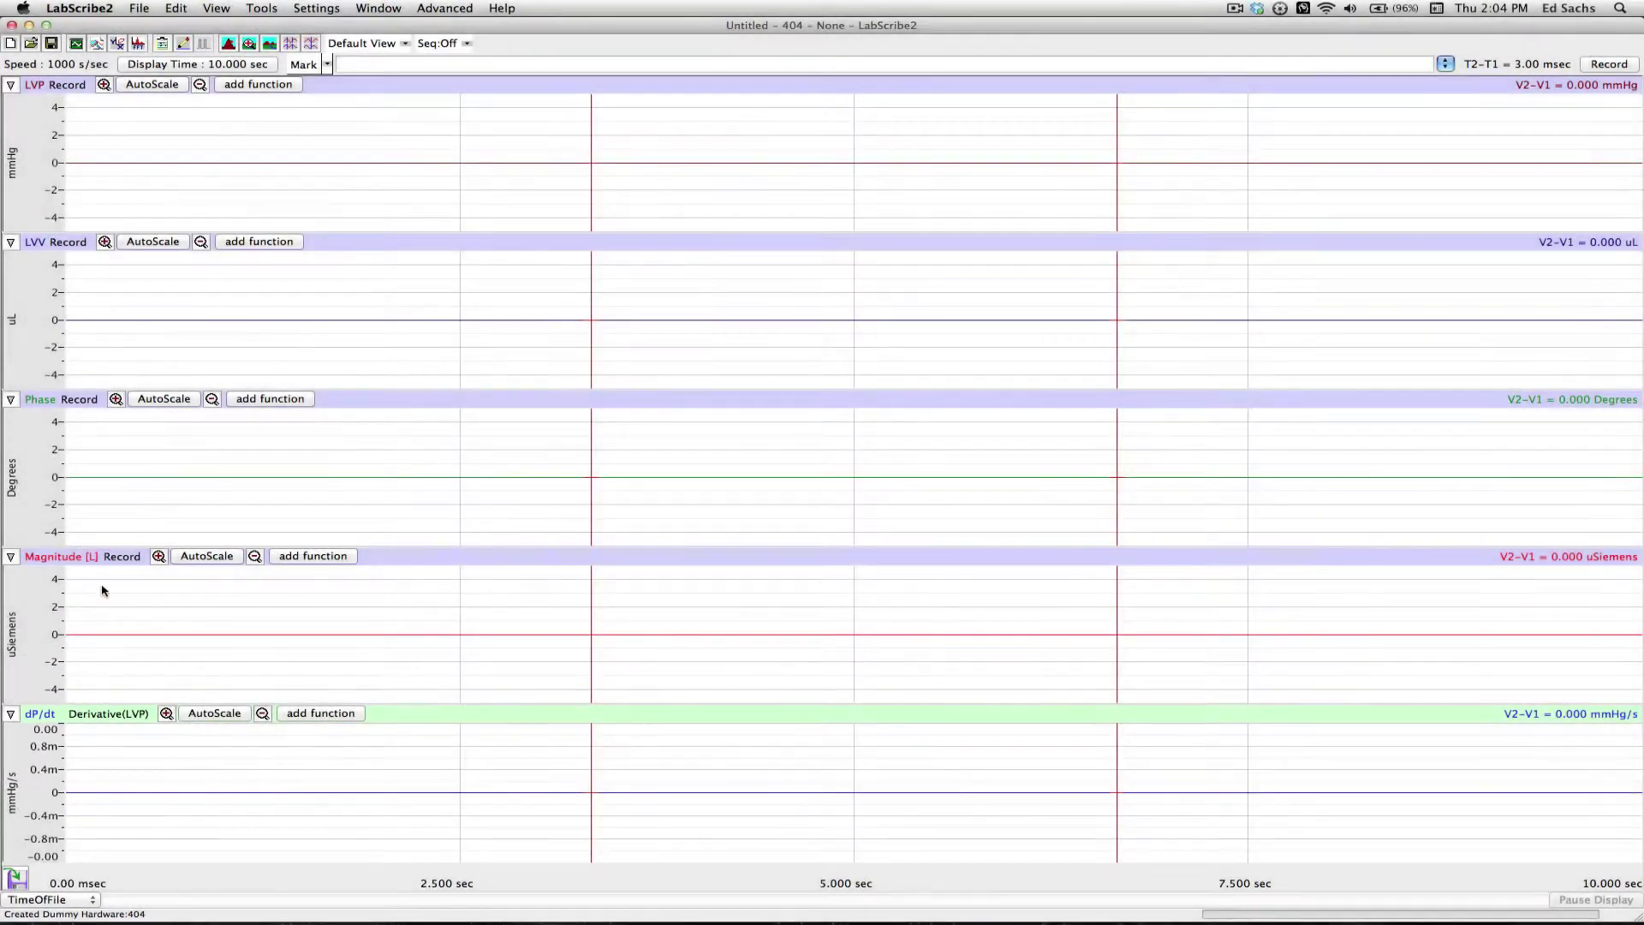
- Save the setup as PVL in Settings (*.iwxset) format in the Research folder
click(138, 10)
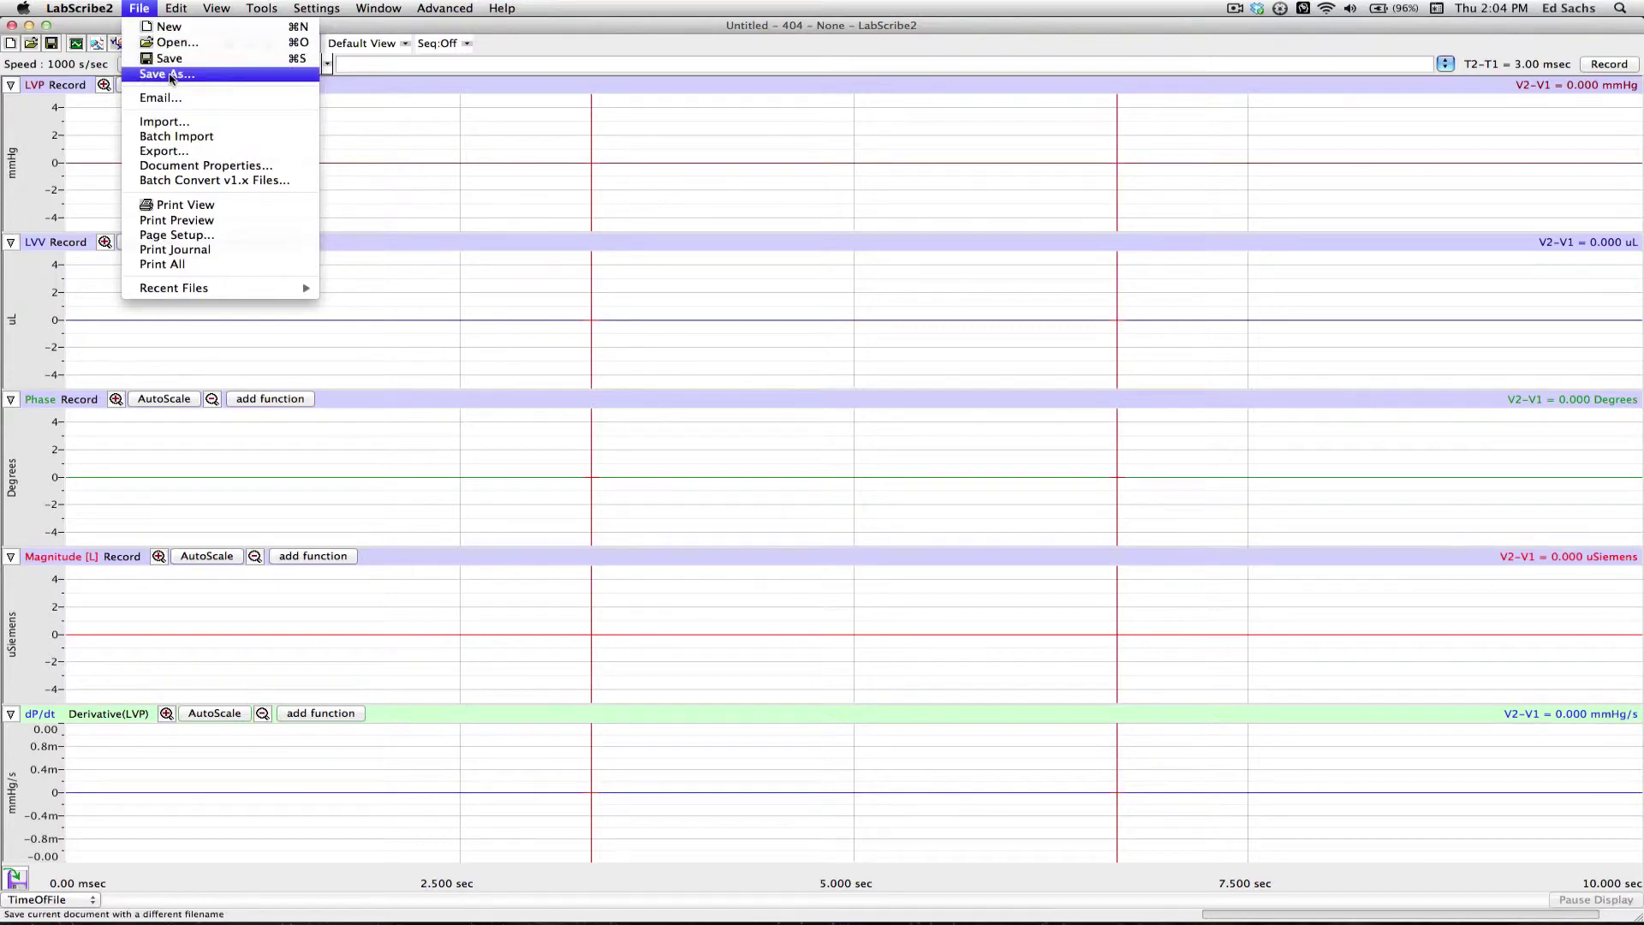
click(168, 74)
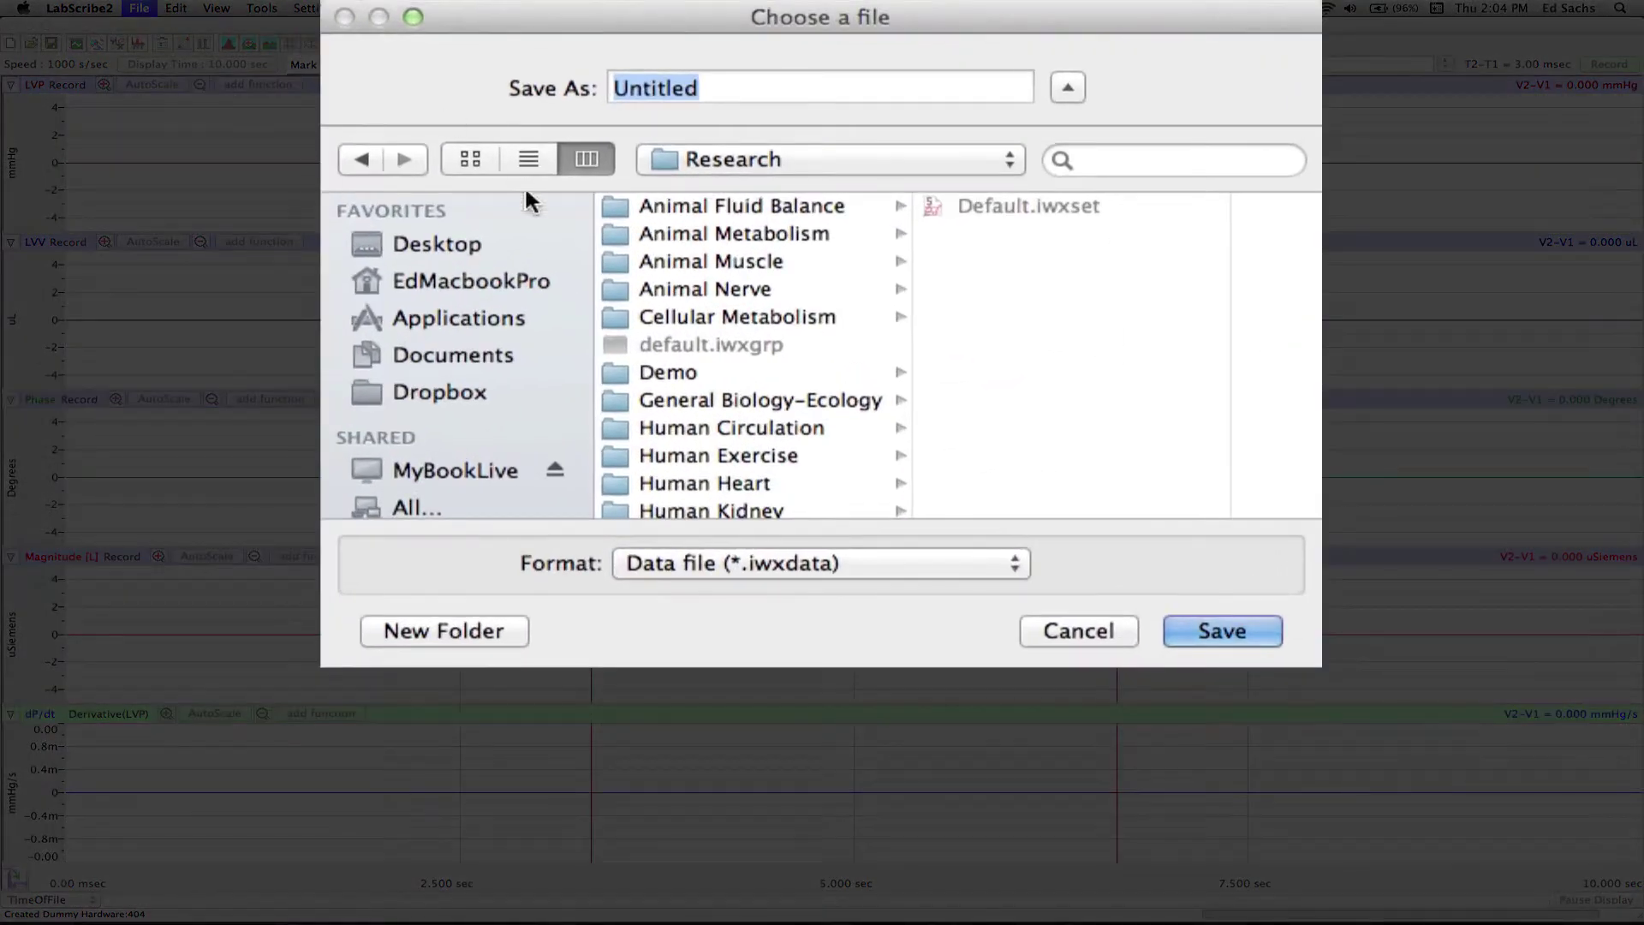
scroll(773, 401, down, 5)
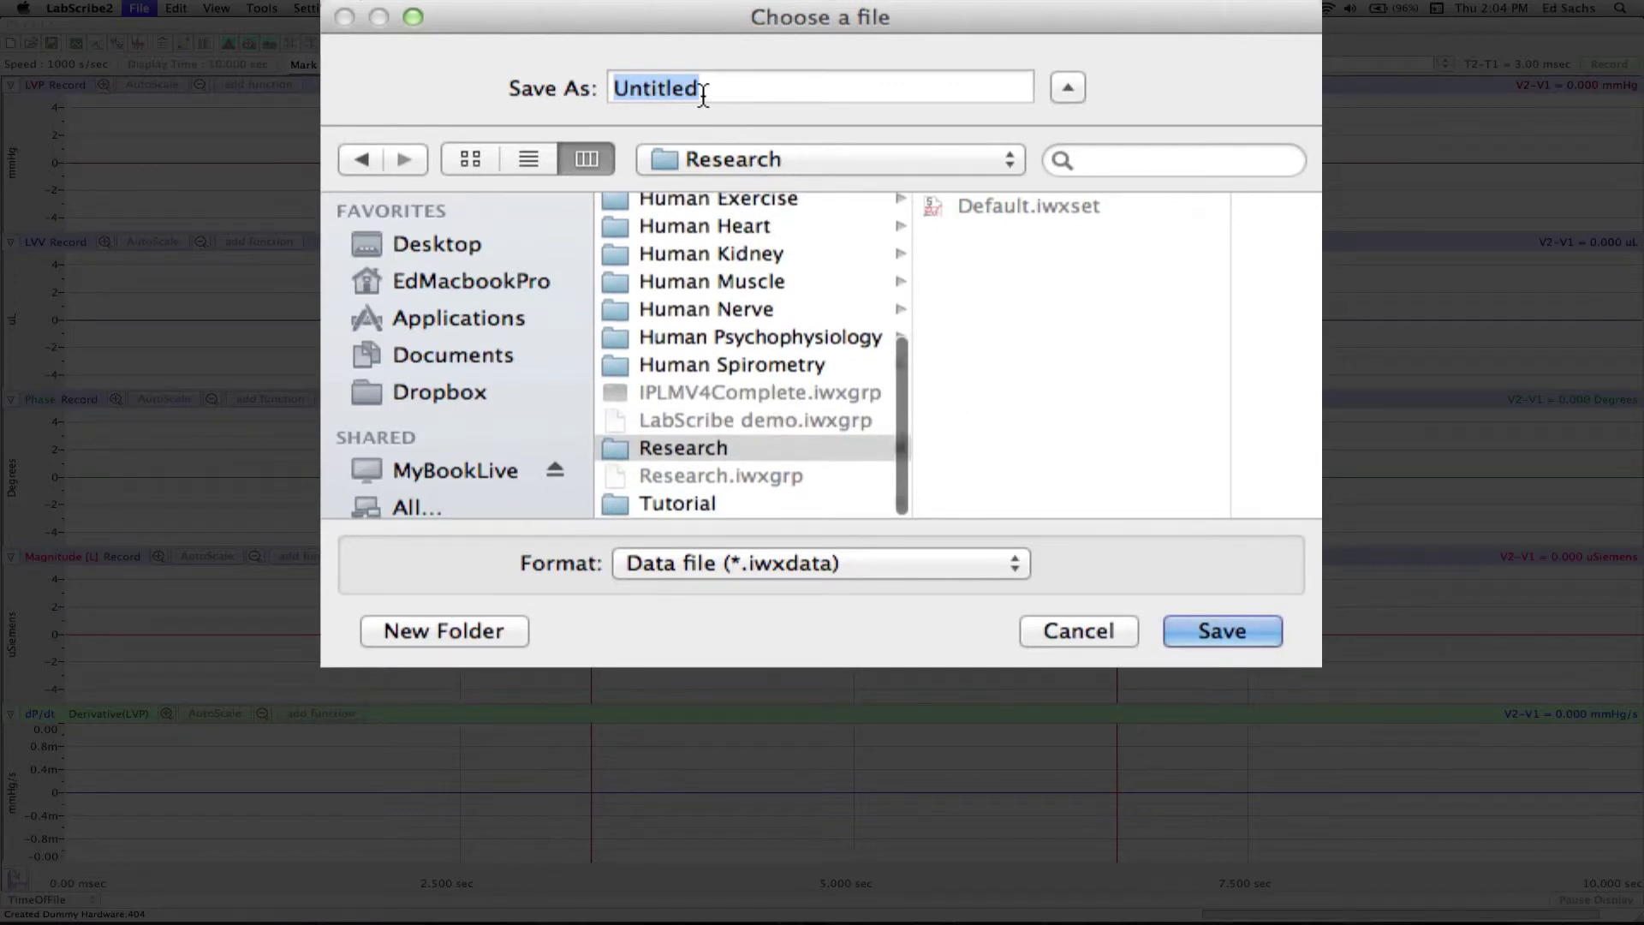
text(PVL)
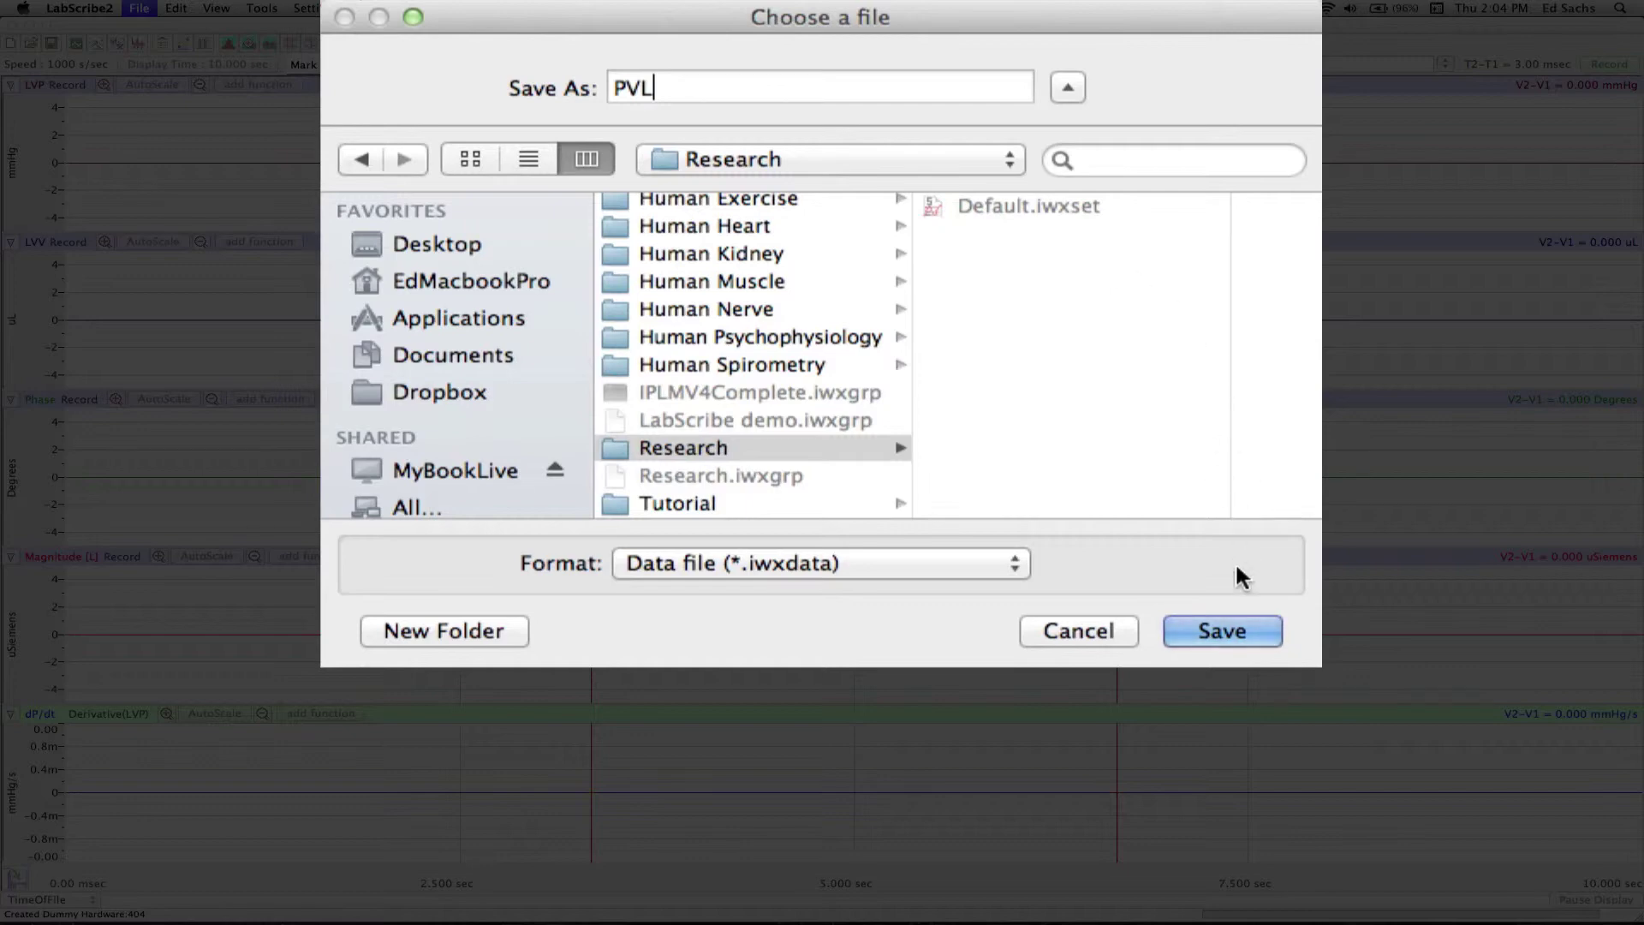
click(981, 563)
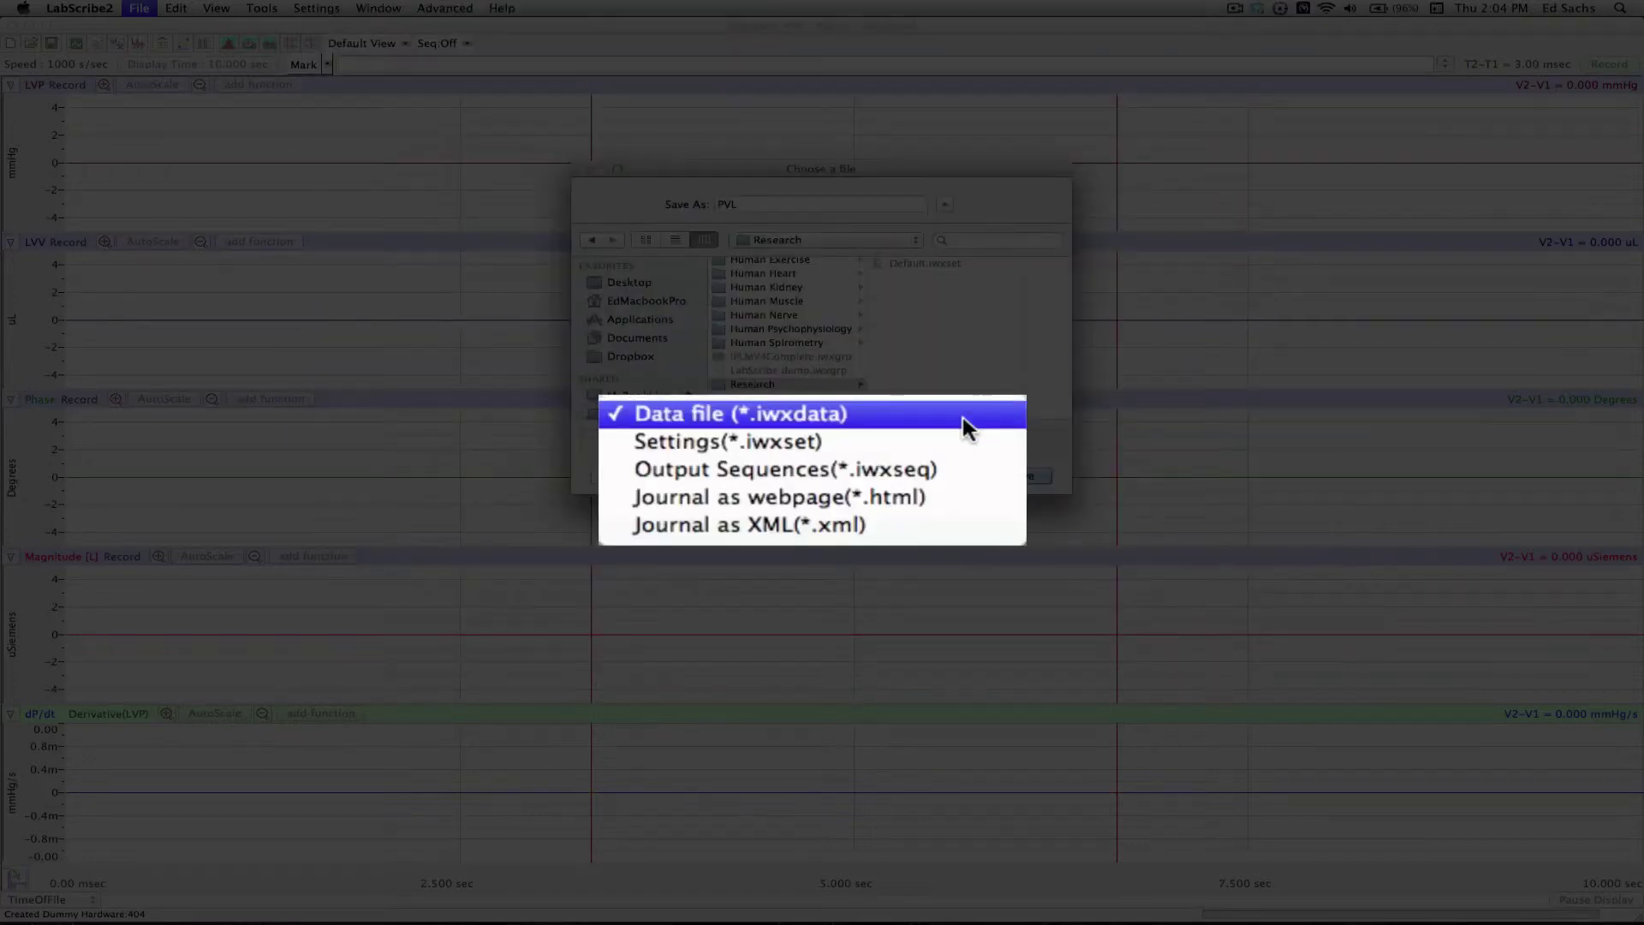
click(958, 440)
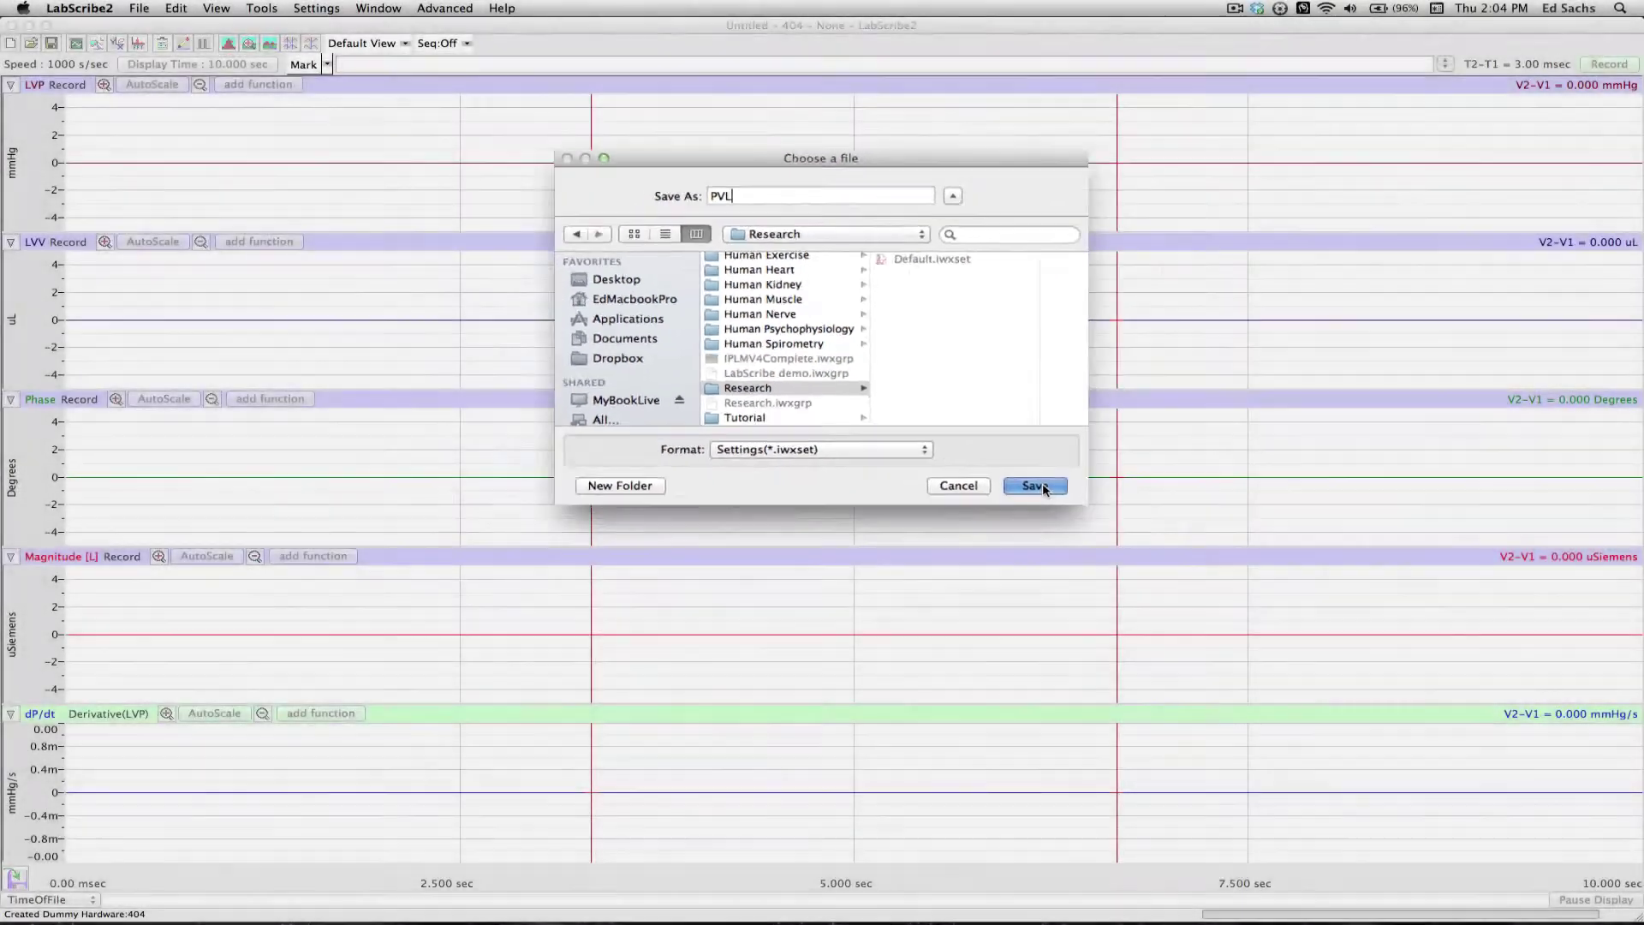
click(1036, 486)
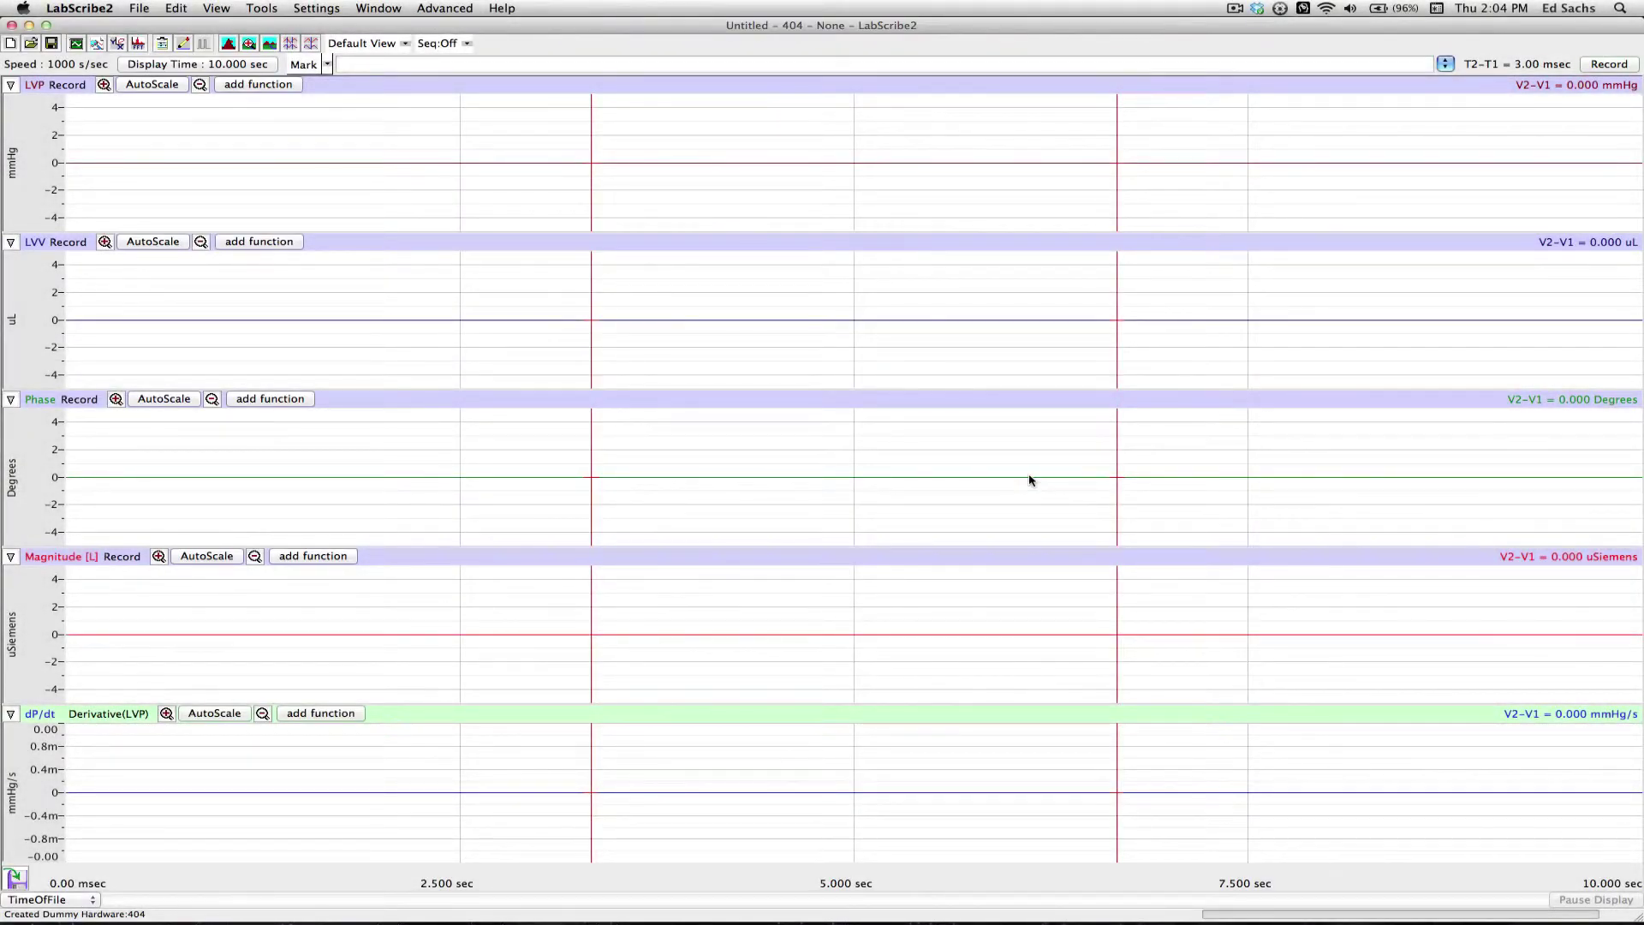
- In Manage Settings, add PVL from the Research folder to the settings group
click(319, 11)
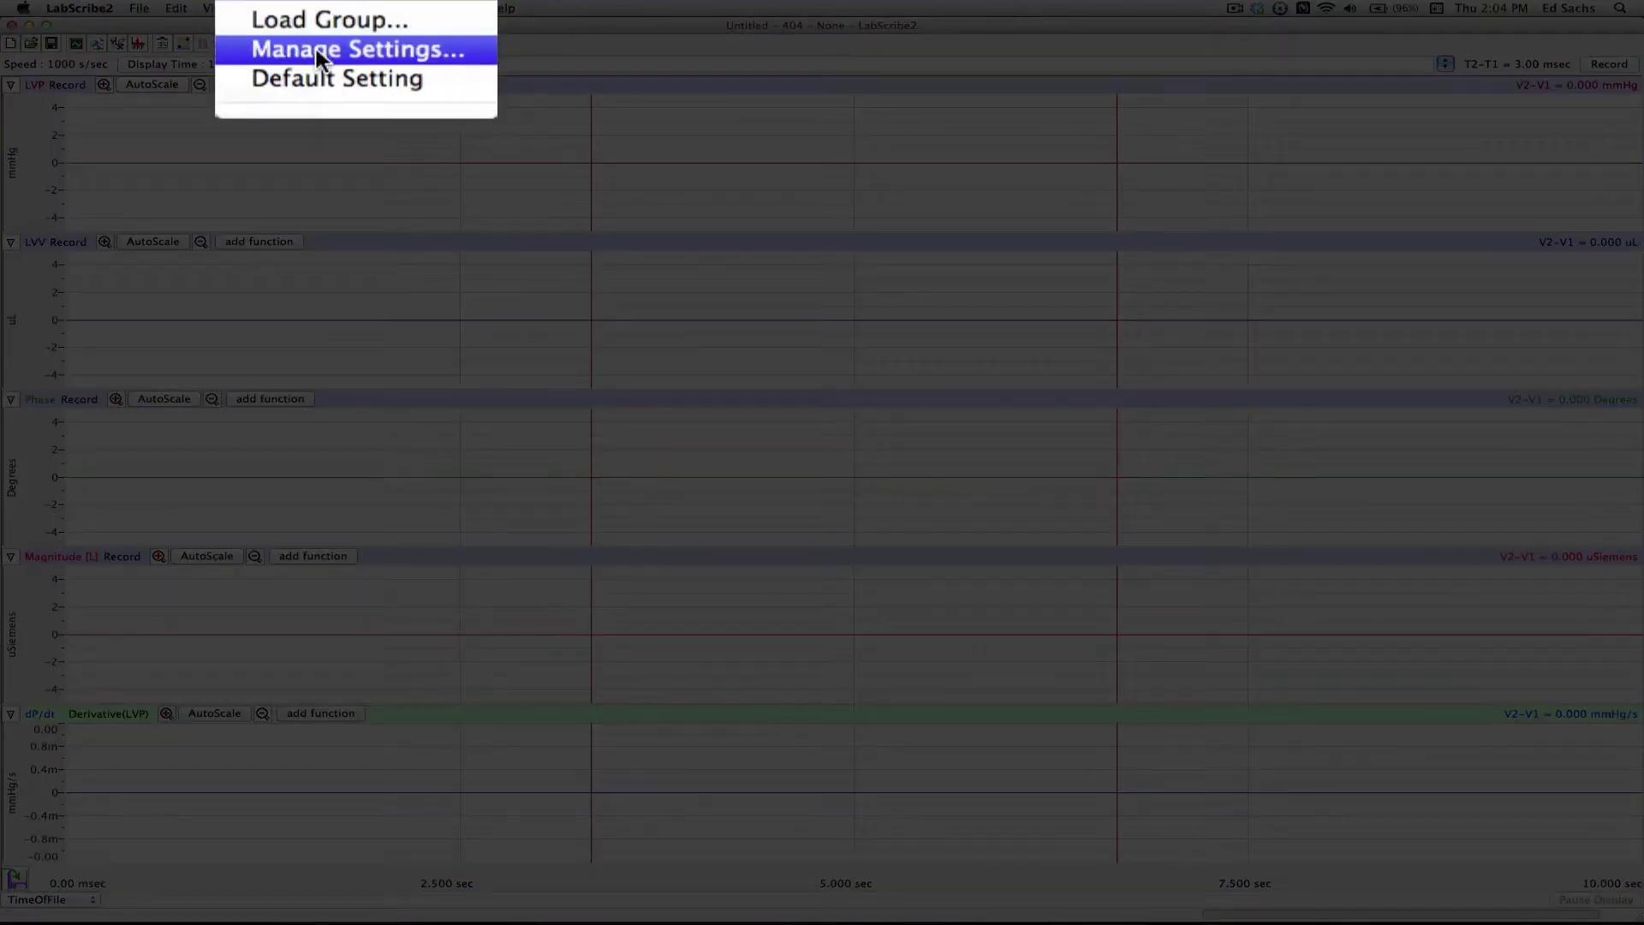
click(320, 57)
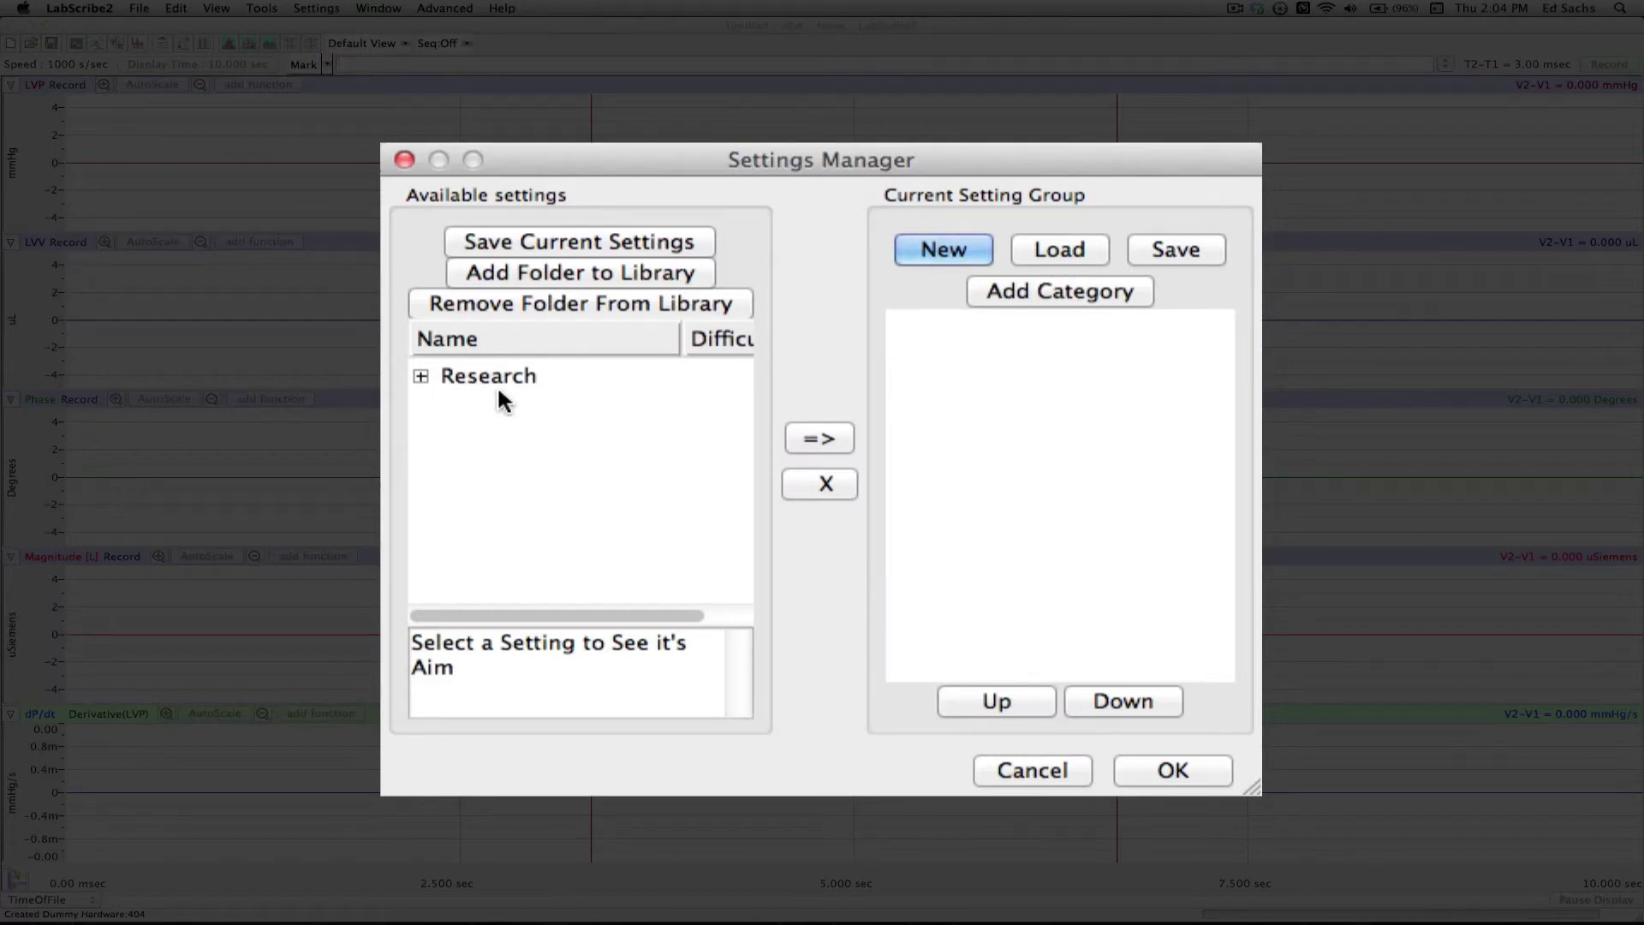
click(422, 376)
click(499, 451)
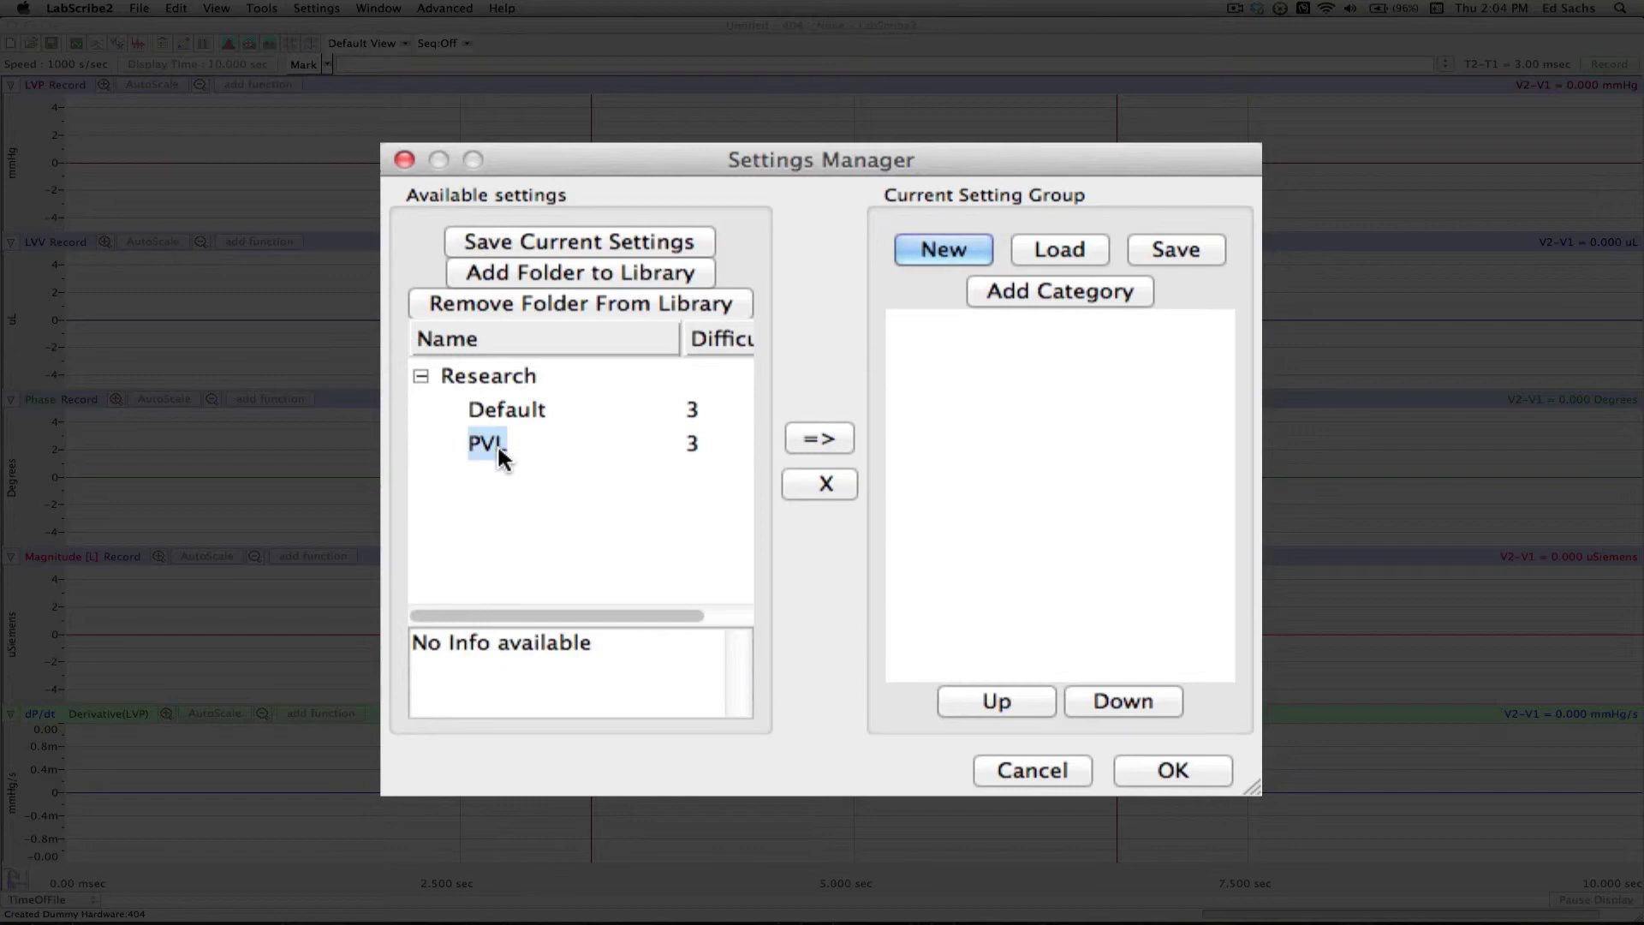
click(825, 440)
click(1182, 766)
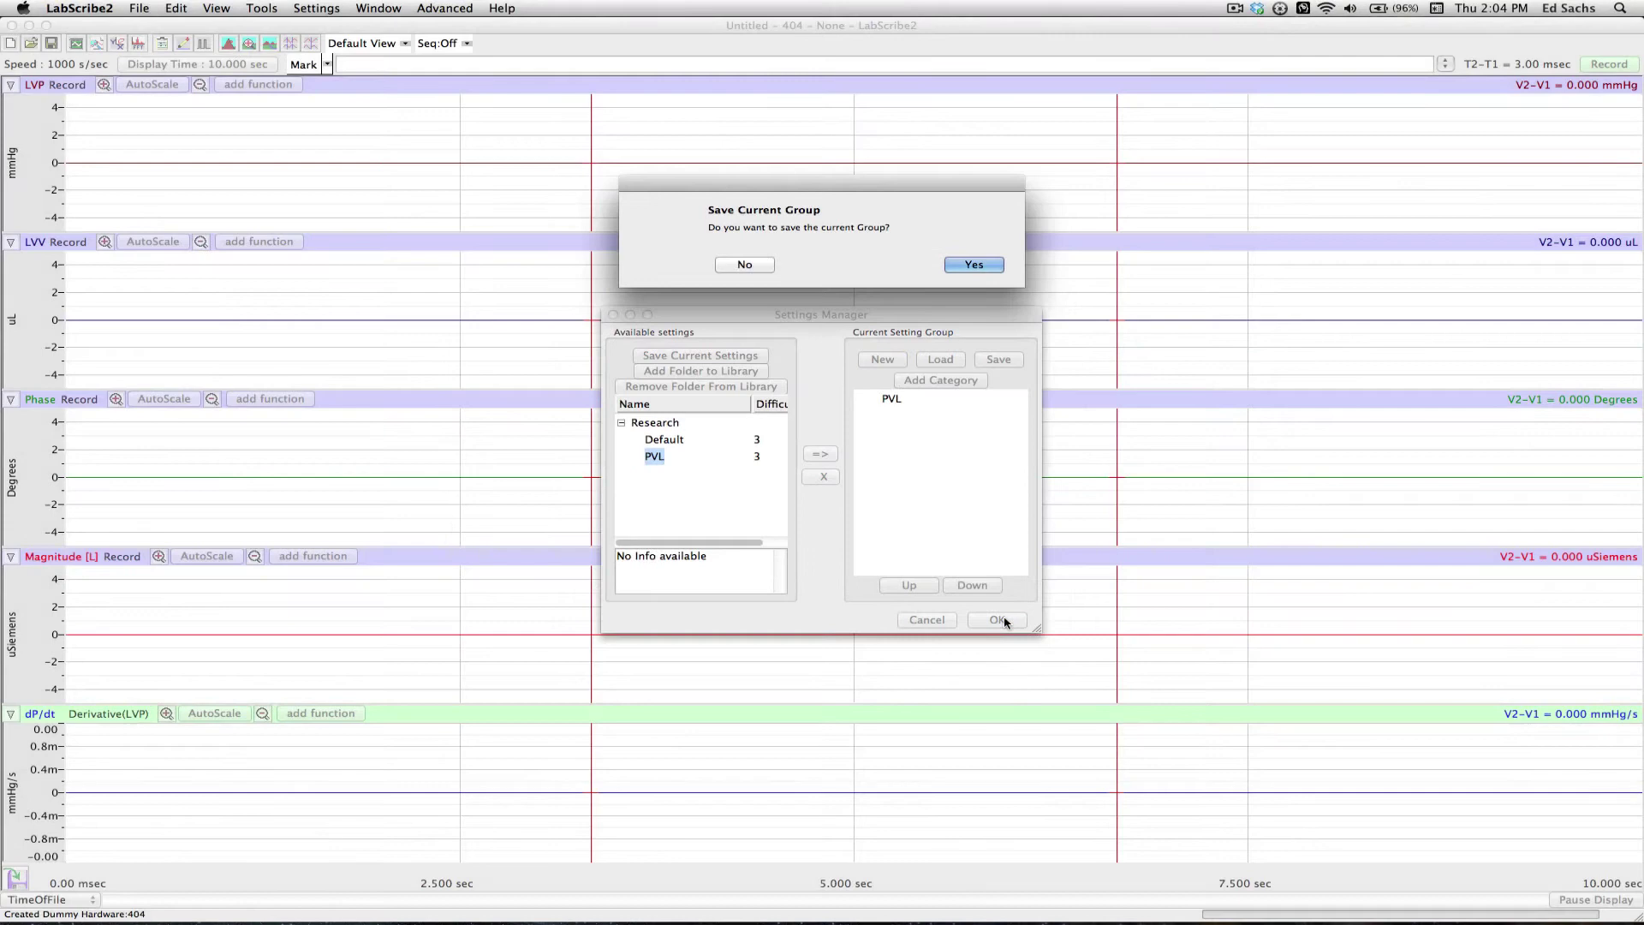
- Save the group as Research, replacing the existing Research group file
click(974, 265)
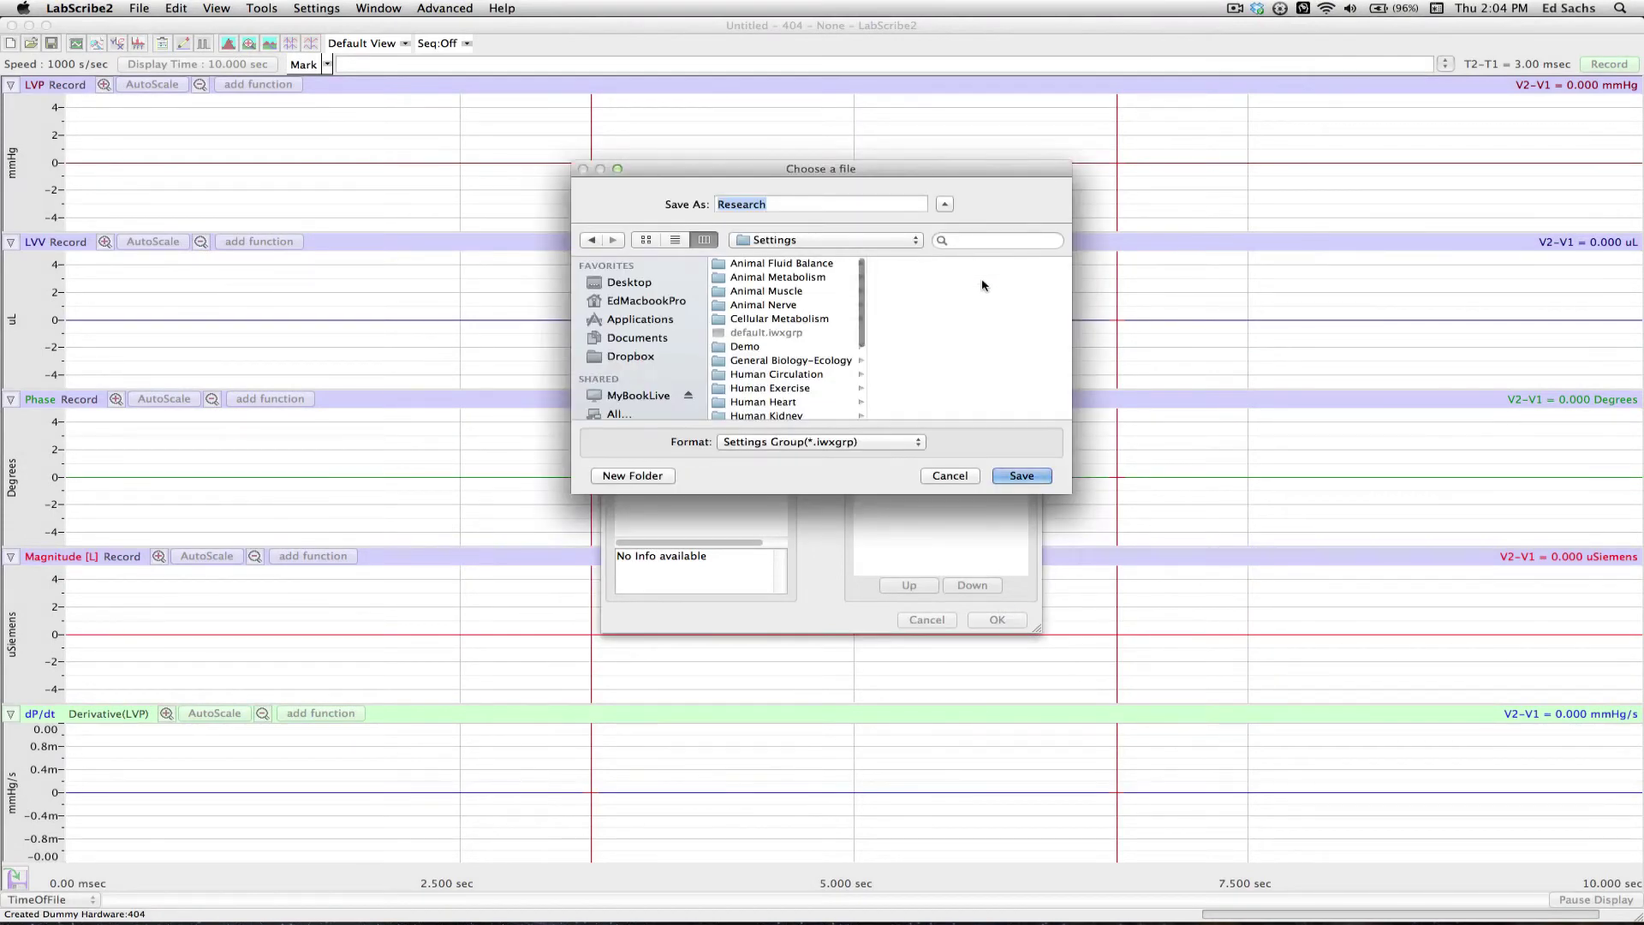
click(1024, 476)
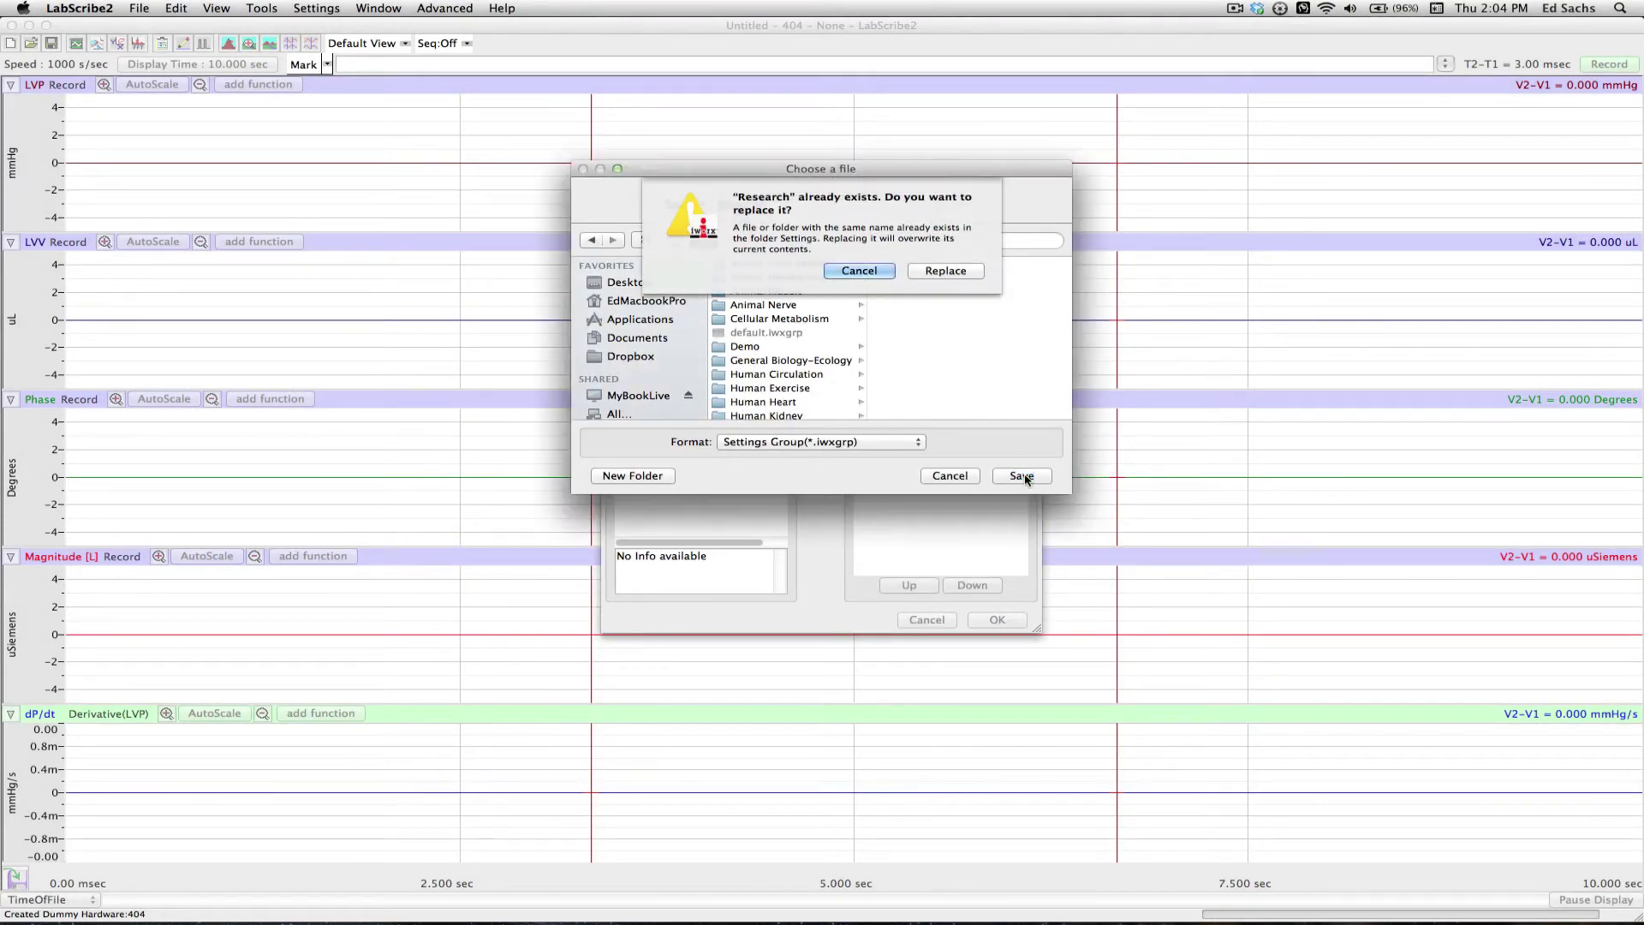
click(947, 272)
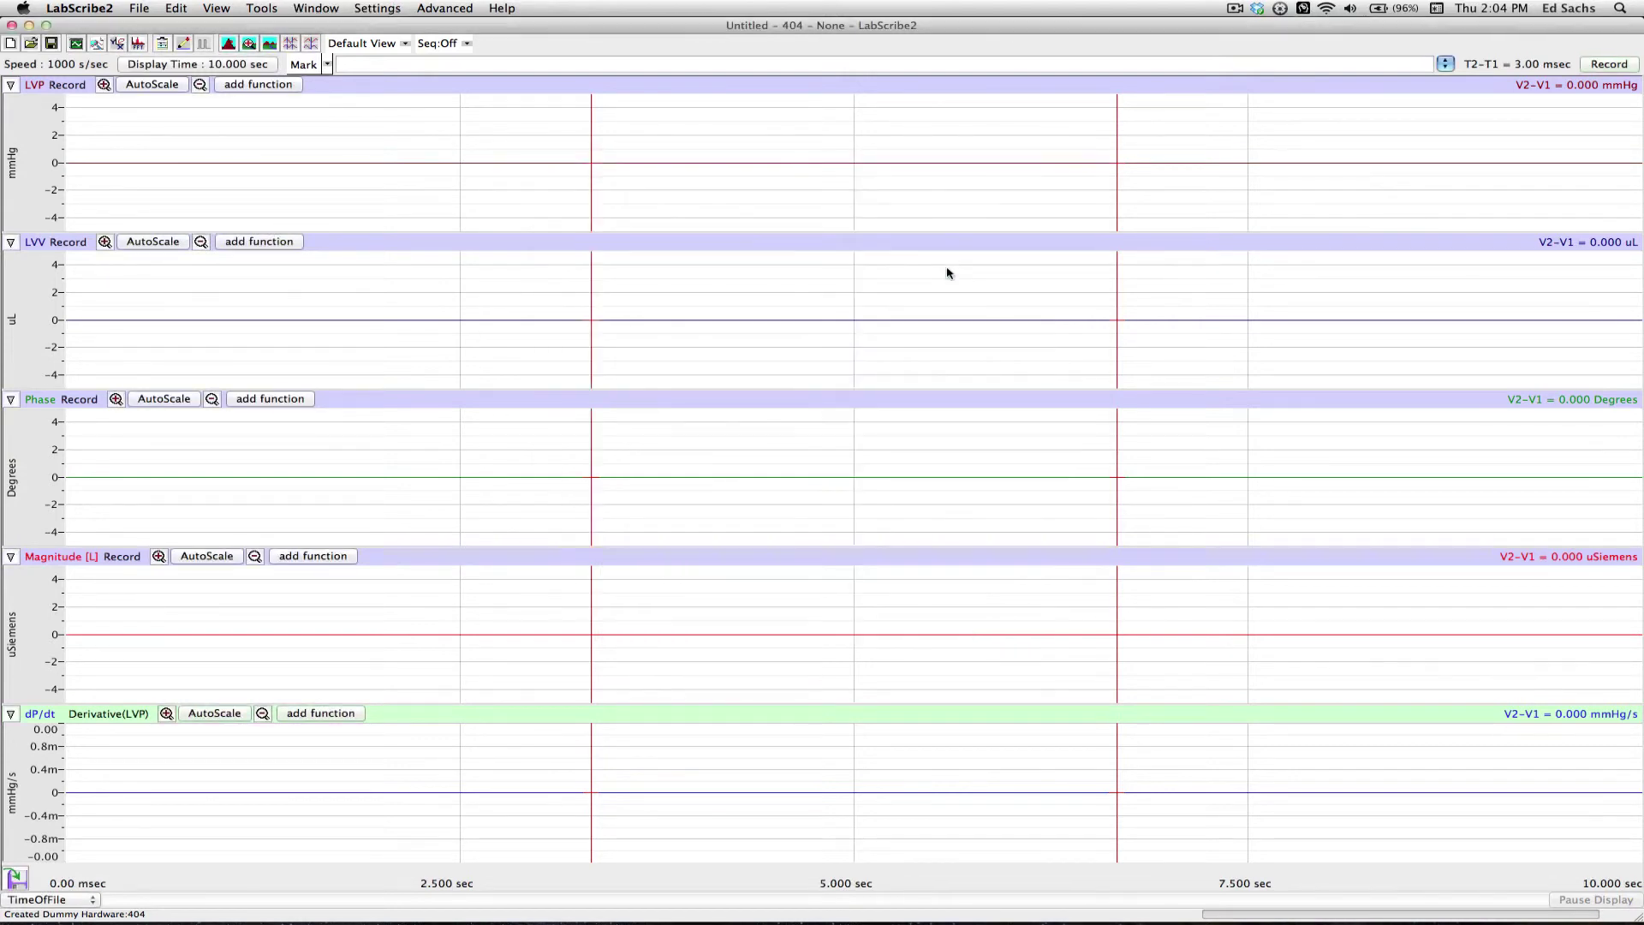
- Load Default Setting, then reload PVL from the Settings menu
click(374, 8)
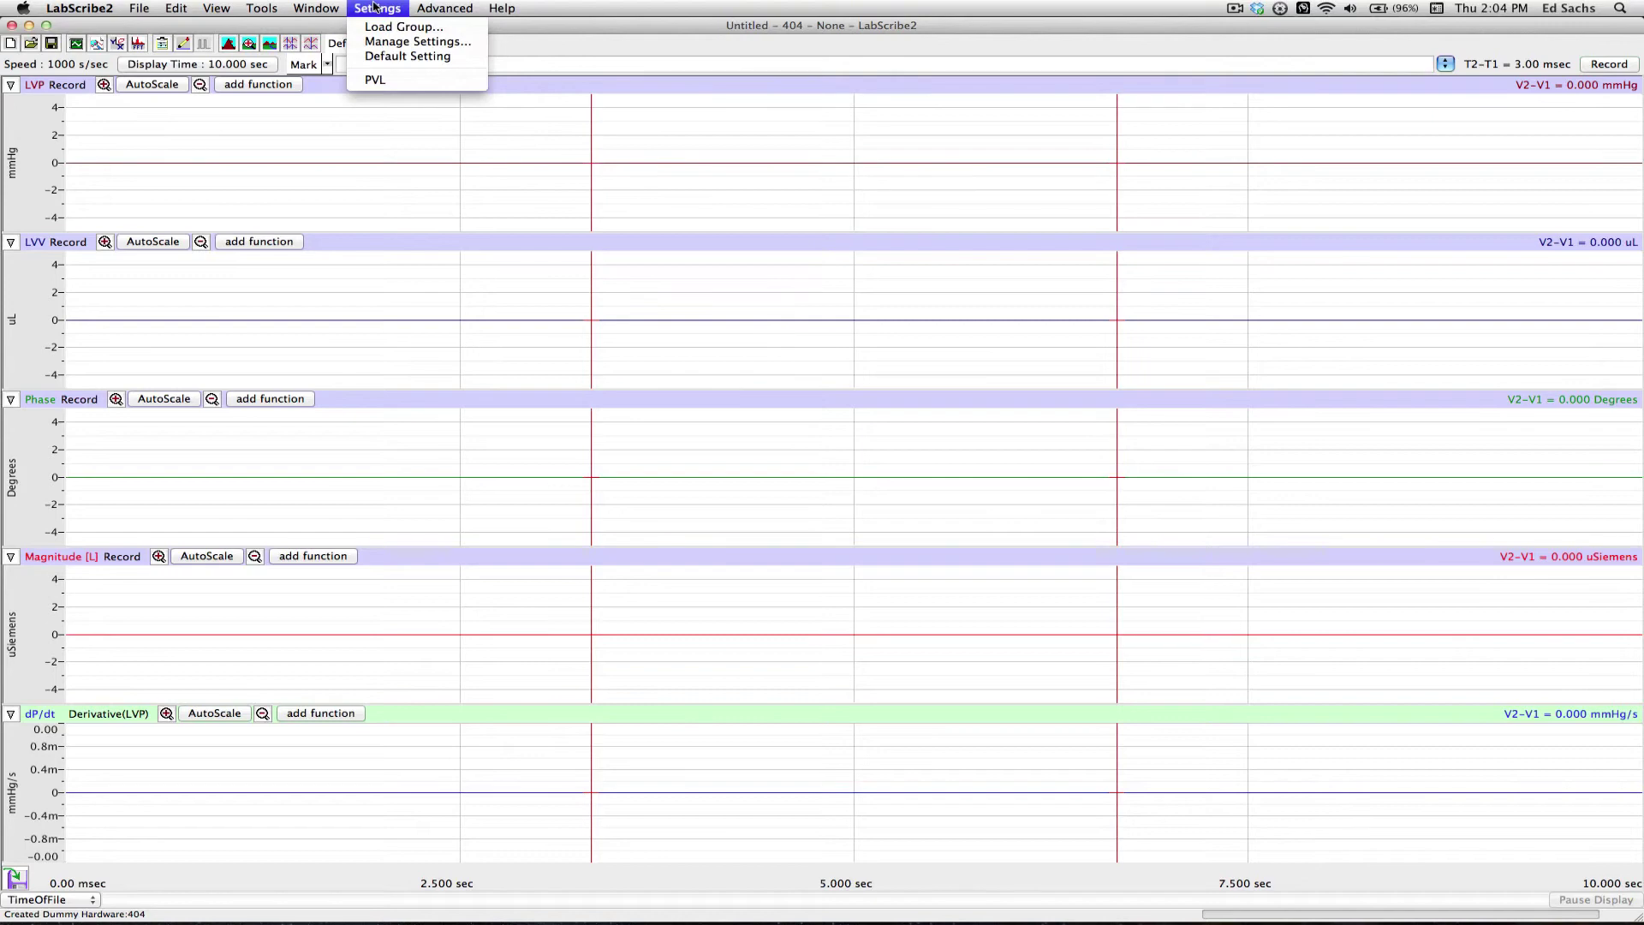
click(398, 55)
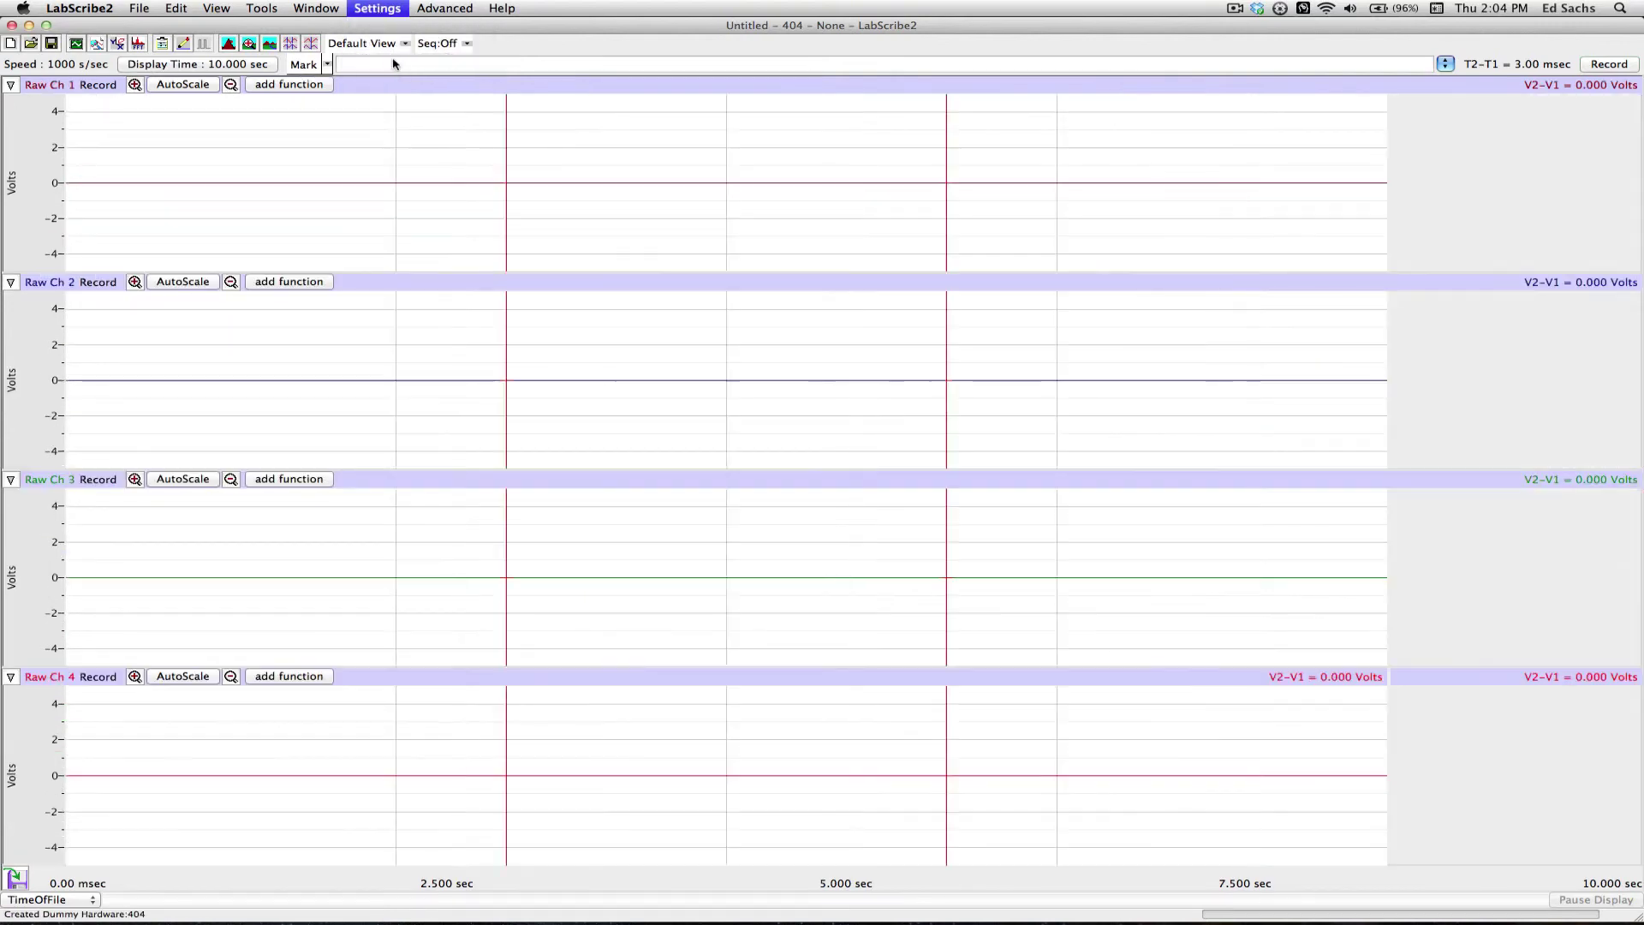
click(376, 8)
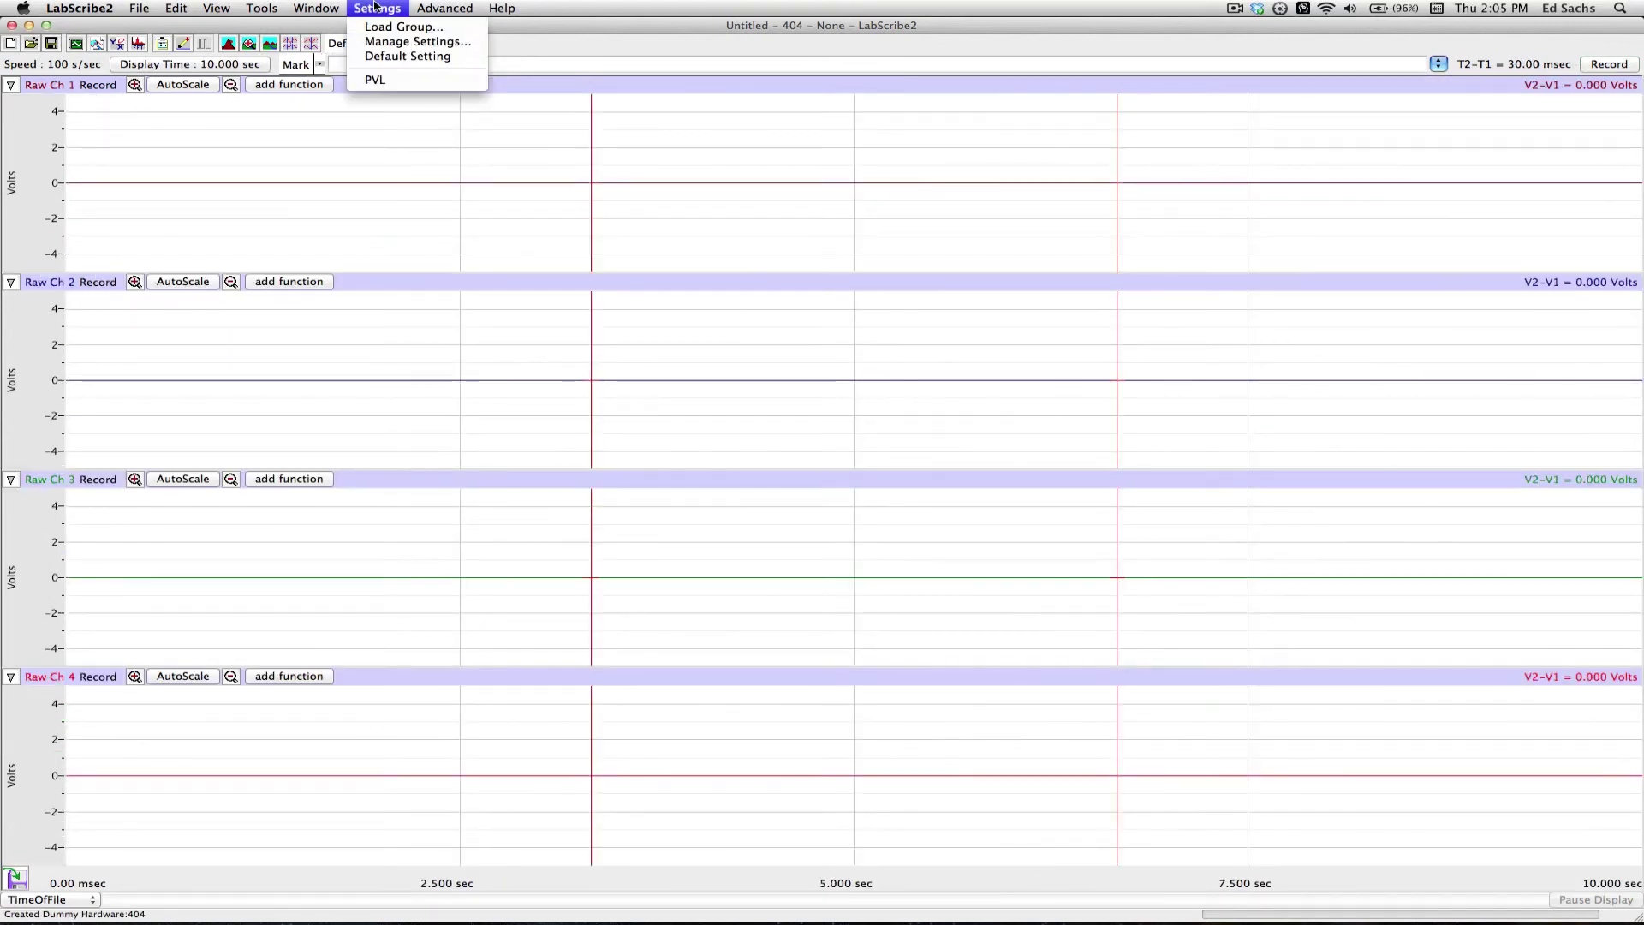
click(398, 86)
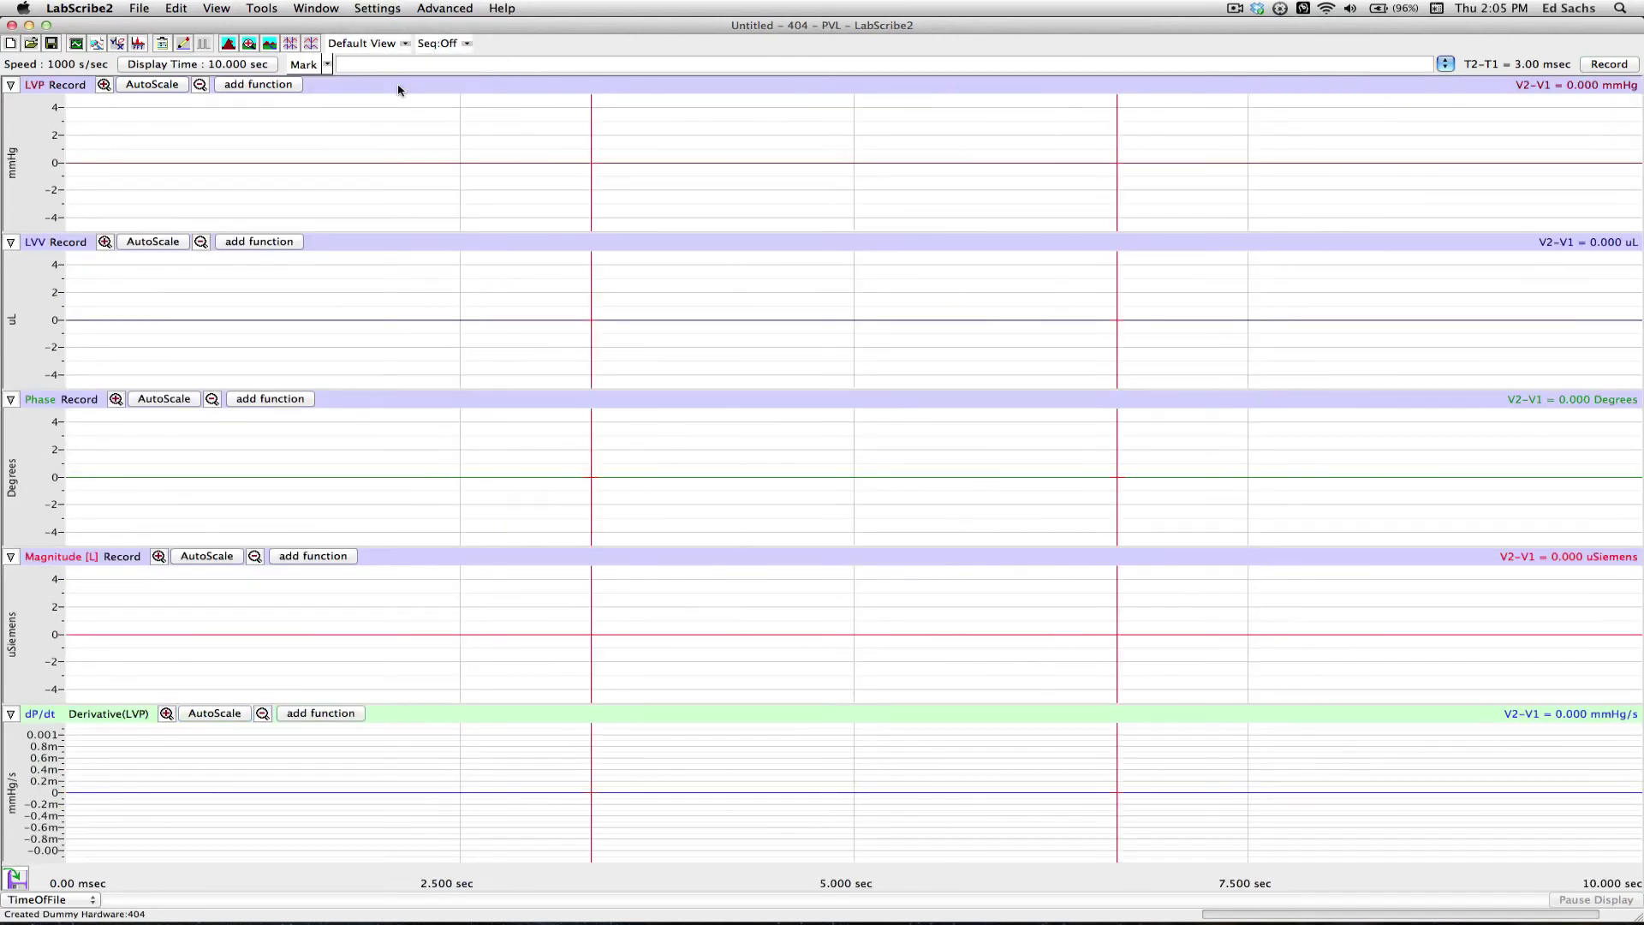